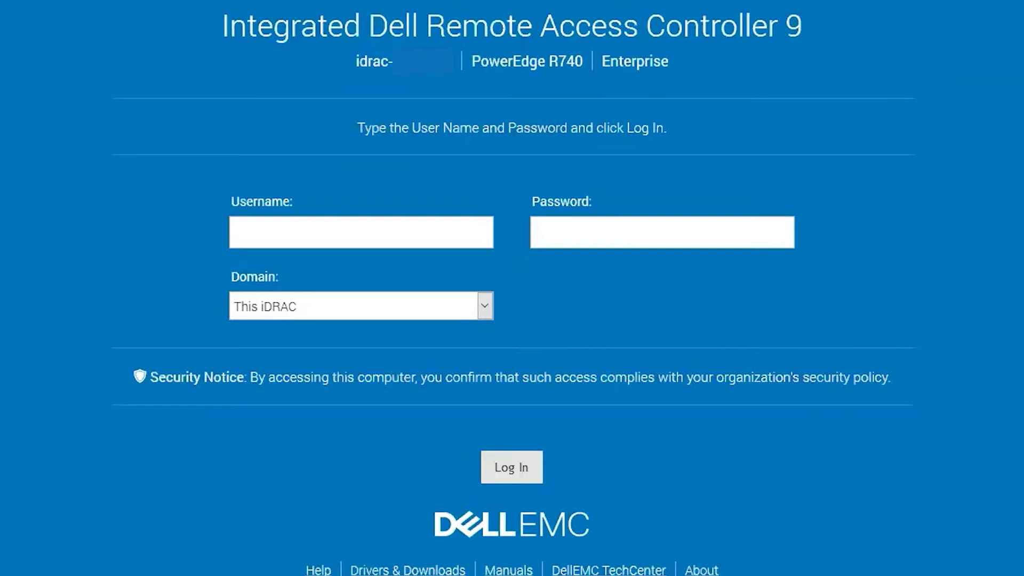
Enter the iDRAC login username and the account password on the sign-in form
left_click(331, 236)
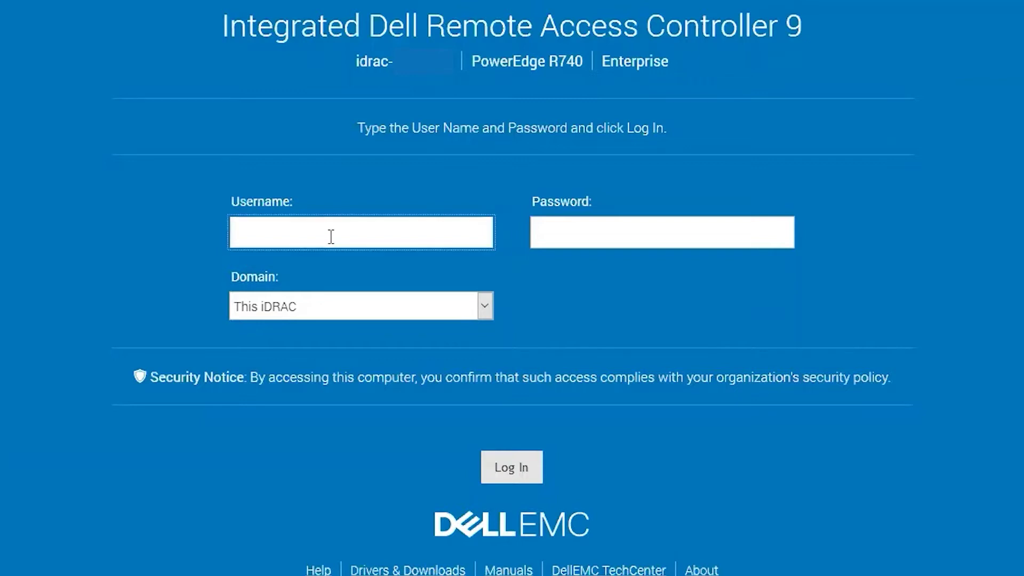
type("sysman")
key("Tab")
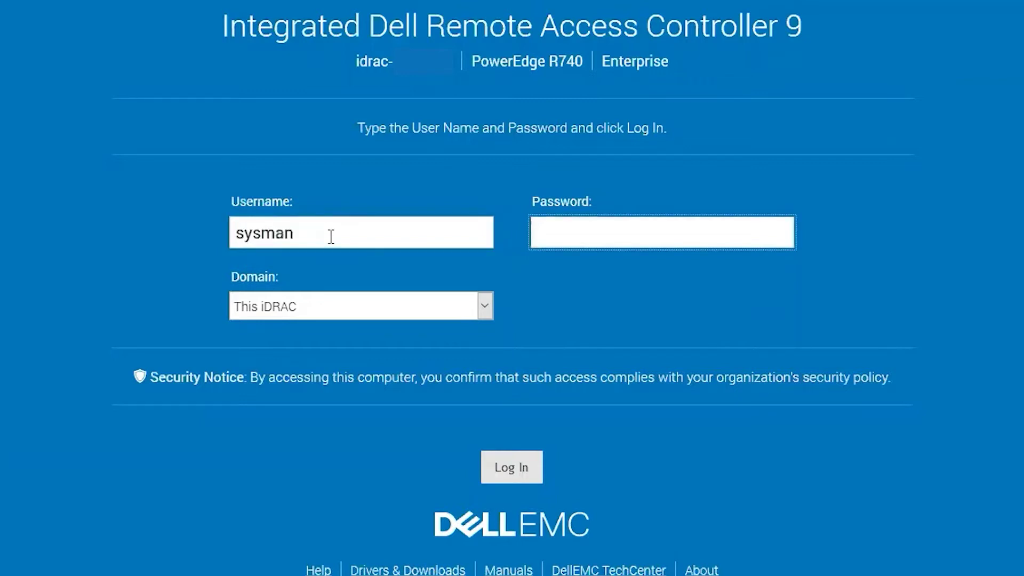
type("••••••••••")
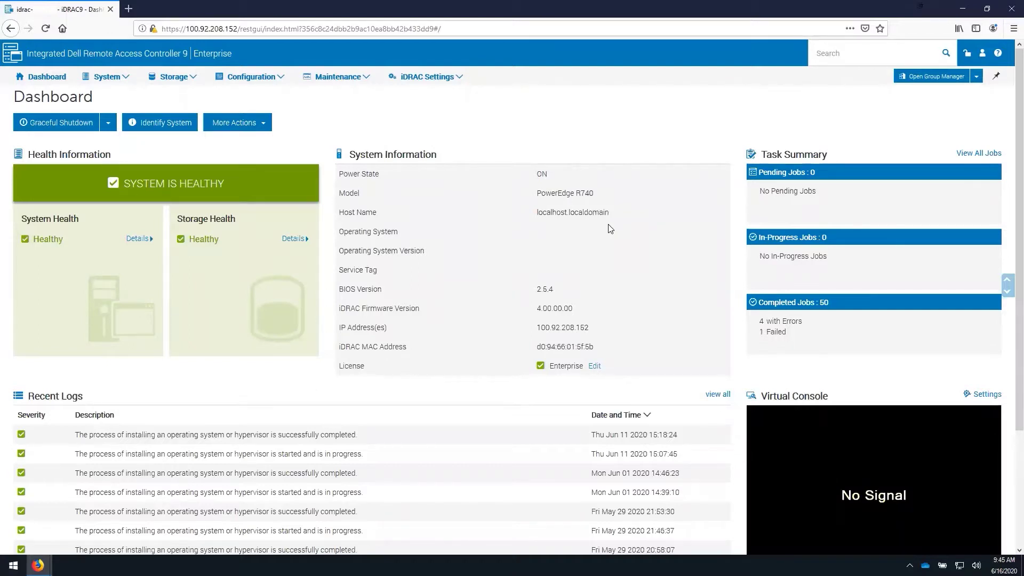
Open System Inventory, expanding Hardware Inventory with CPU 2 details and the Firmware Inventory table
left_click(116, 78)
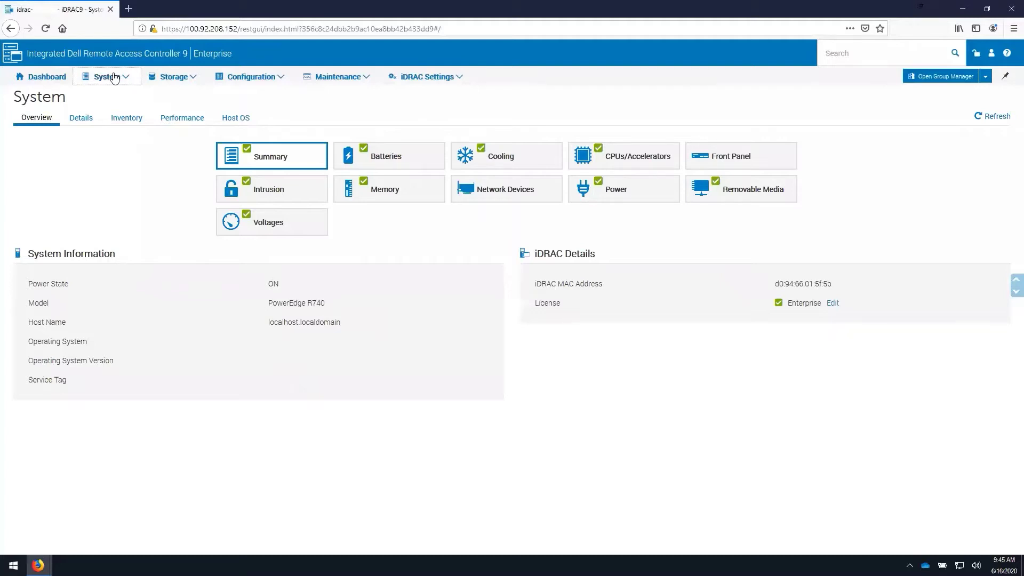
left_click(131, 118)
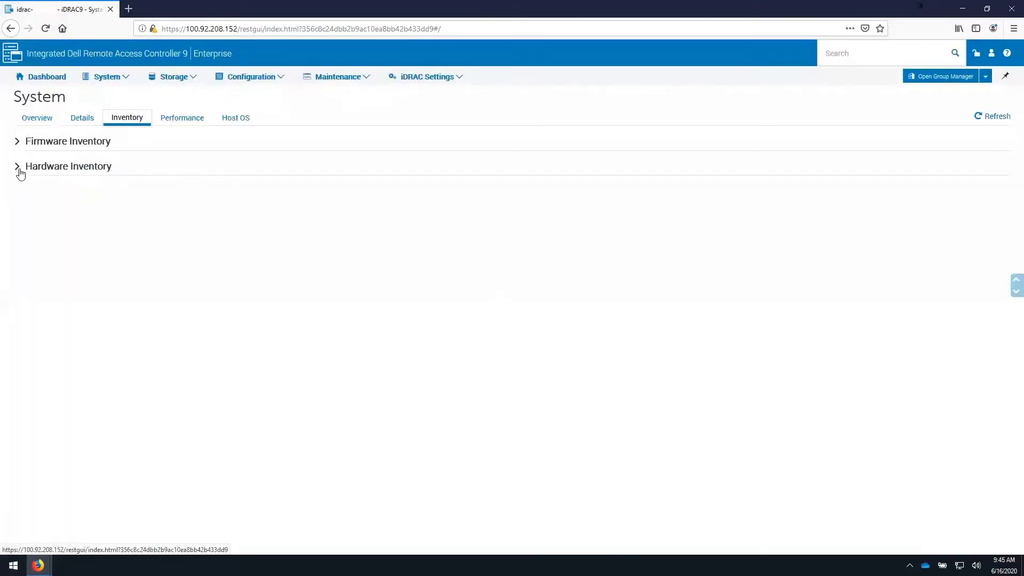
left_click(19, 171)
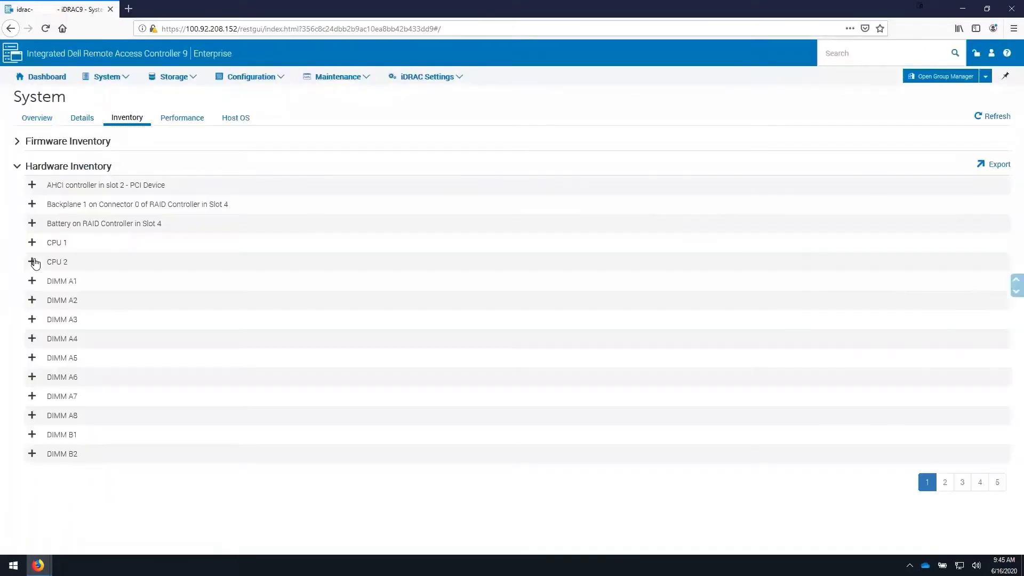
left_click(33, 262)
left_click(17, 143)
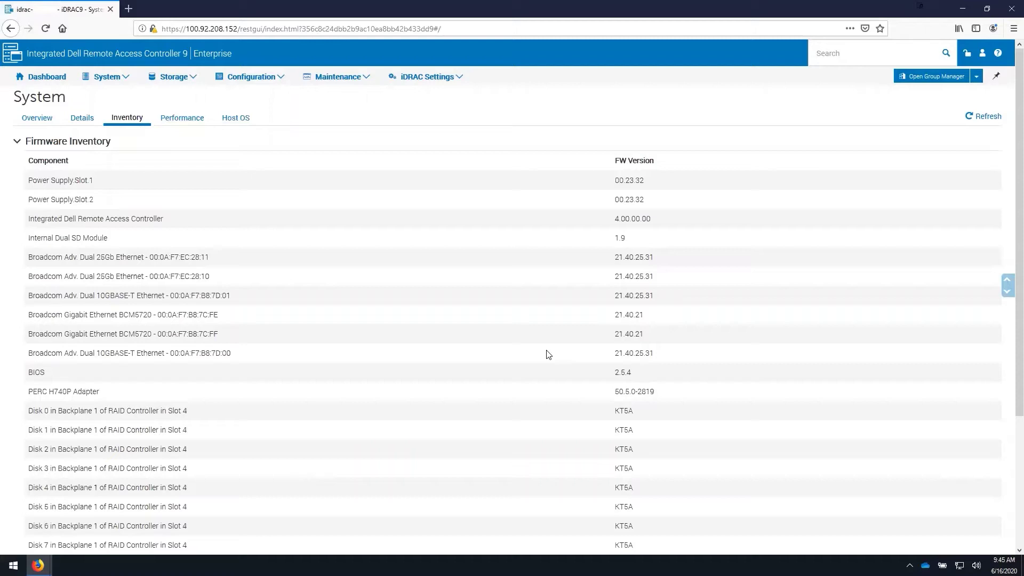
On the Storage page, view the Controllers, Physical Disks and Virtual Disks summaries in turn
left_click(162, 85)
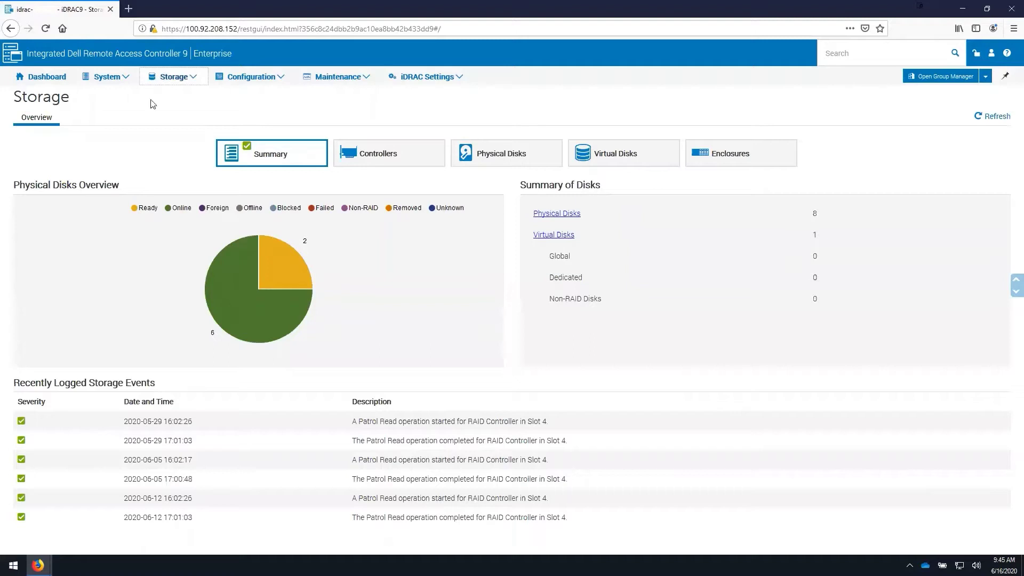
left_click(423, 162)
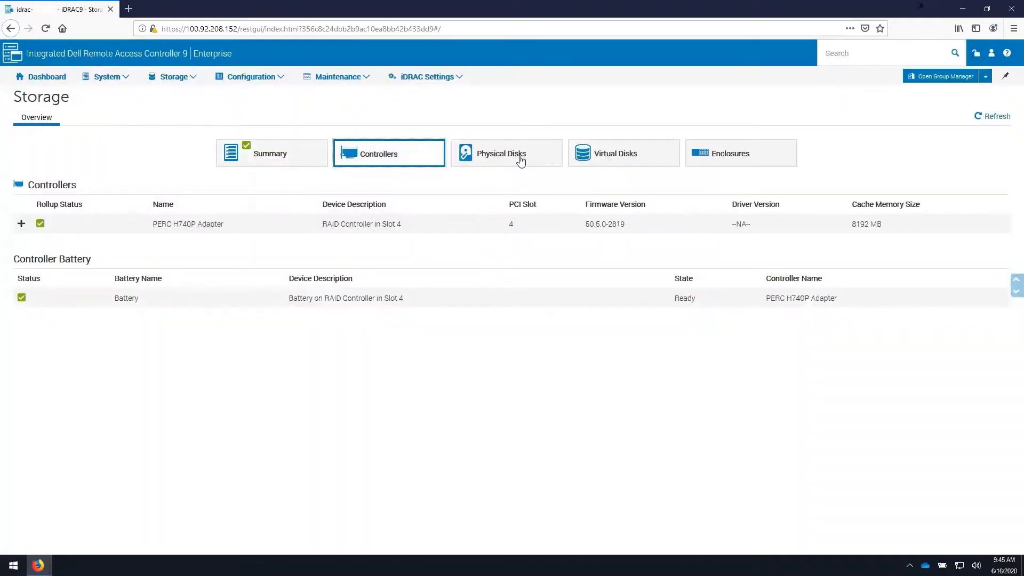
left_click(521, 160)
left_click(631, 162)
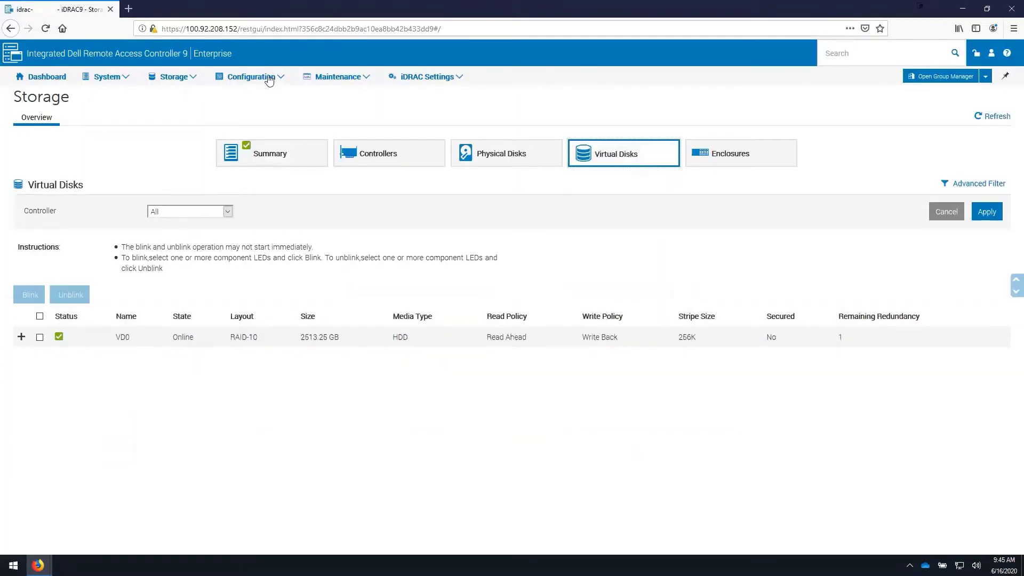
Review the Virtual Console, Virtual Media and Licenses configuration pages, expanding the iDRAC license details
left_click(270, 79)
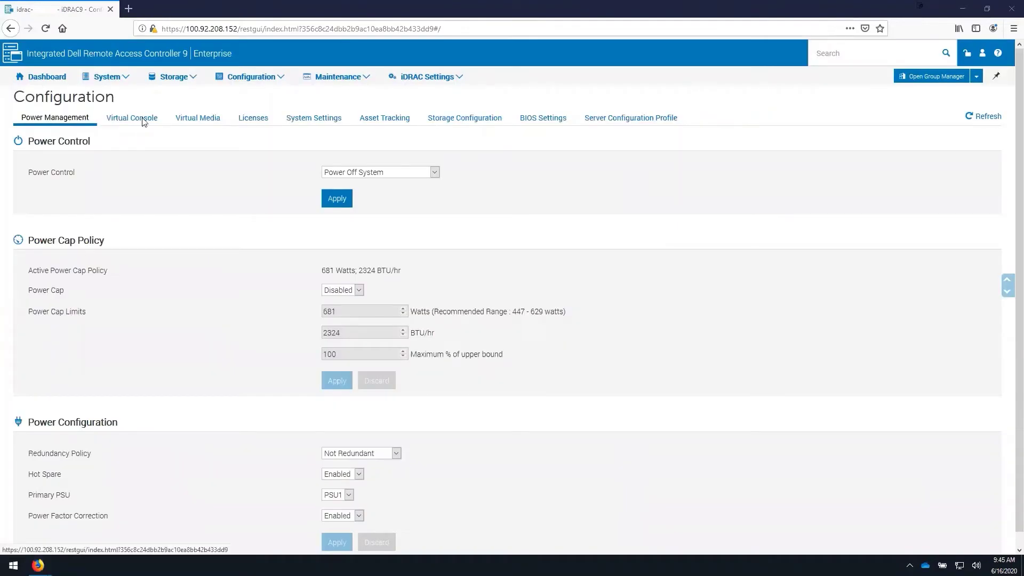
left_click(143, 118)
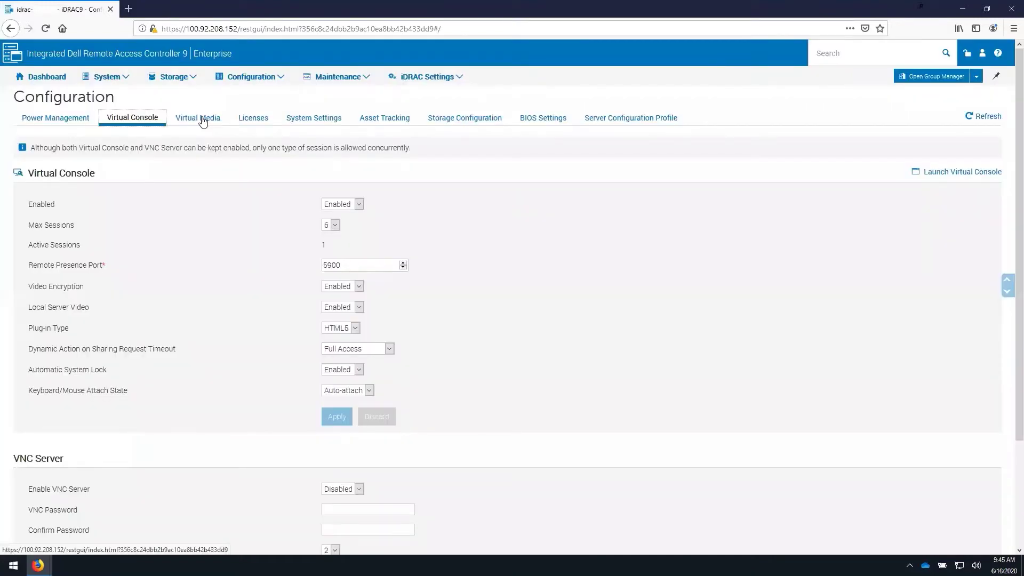
left_click(202, 119)
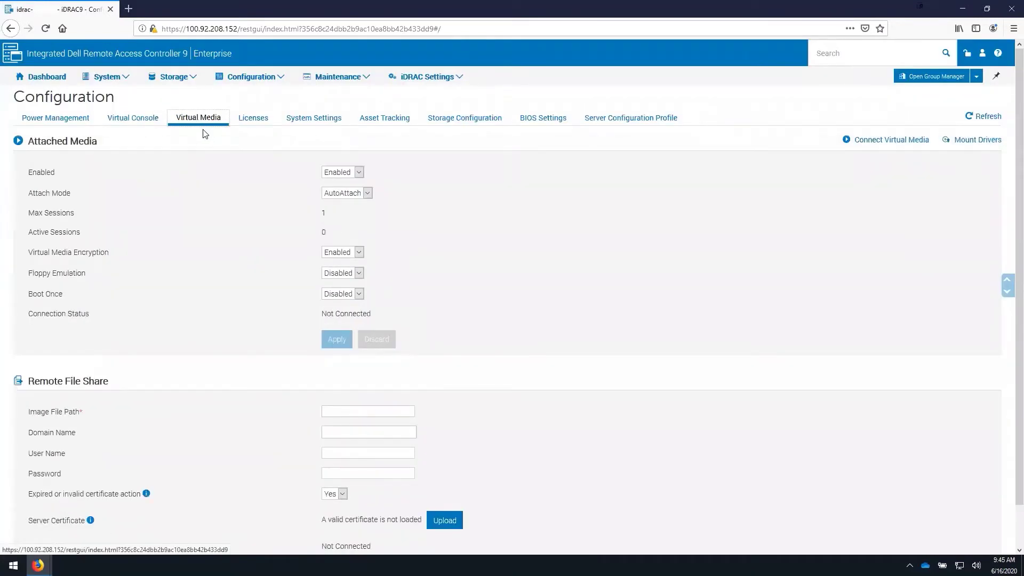
left_click(252, 118)
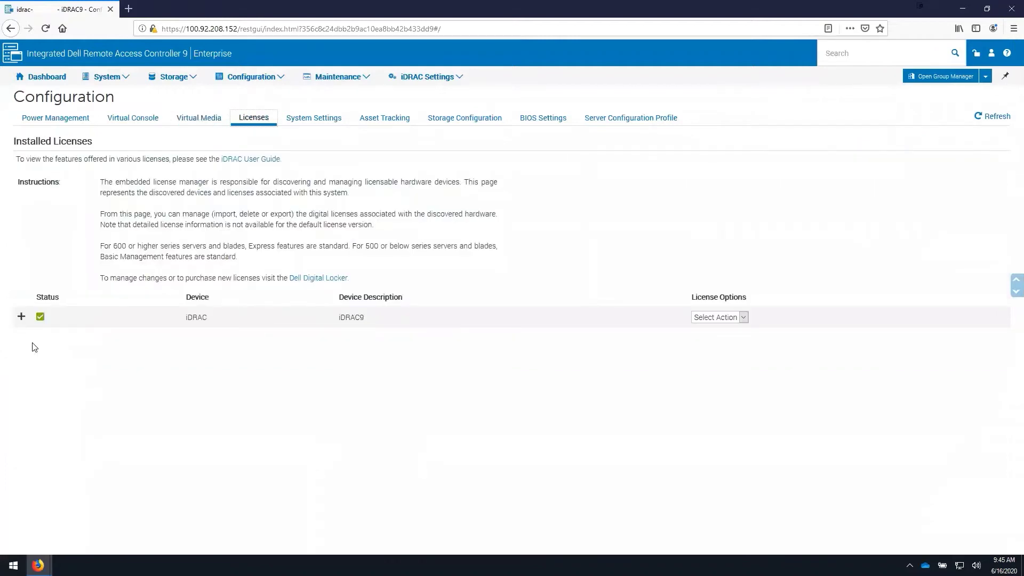
left_click(22, 317)
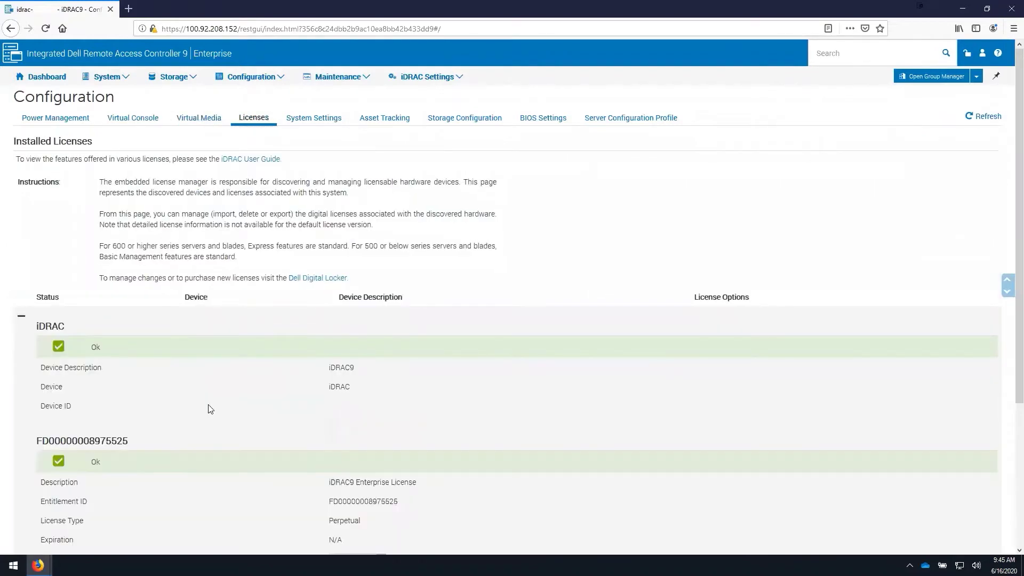
scroll(403, 496, "down", 3)
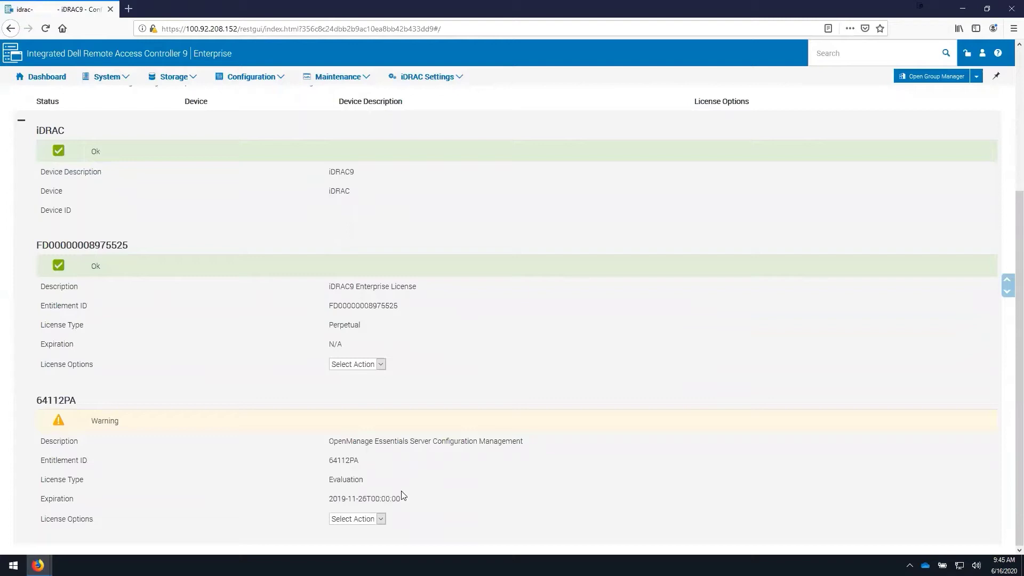
scroll(253, 357, "up", 2)
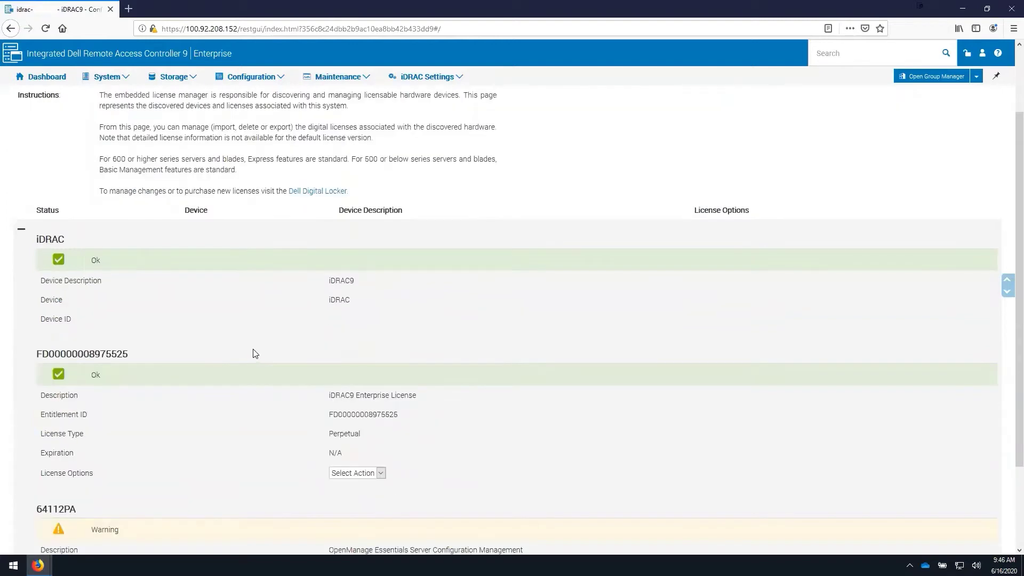
scroll(315, 121, "up", 2)
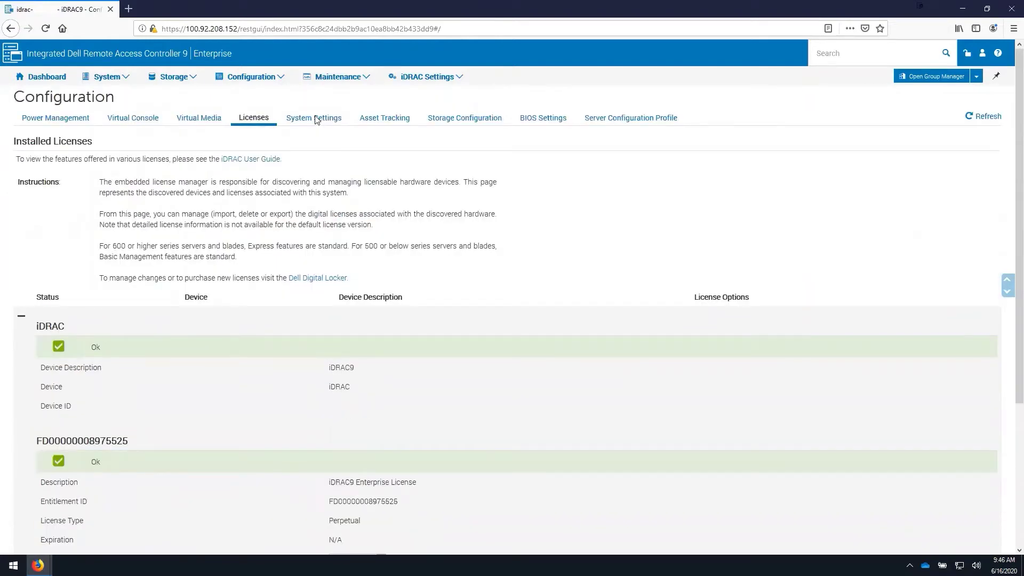
Open System Settings and expand the Hardware Settings and Alert Configuration sections
left_click(316, 120)
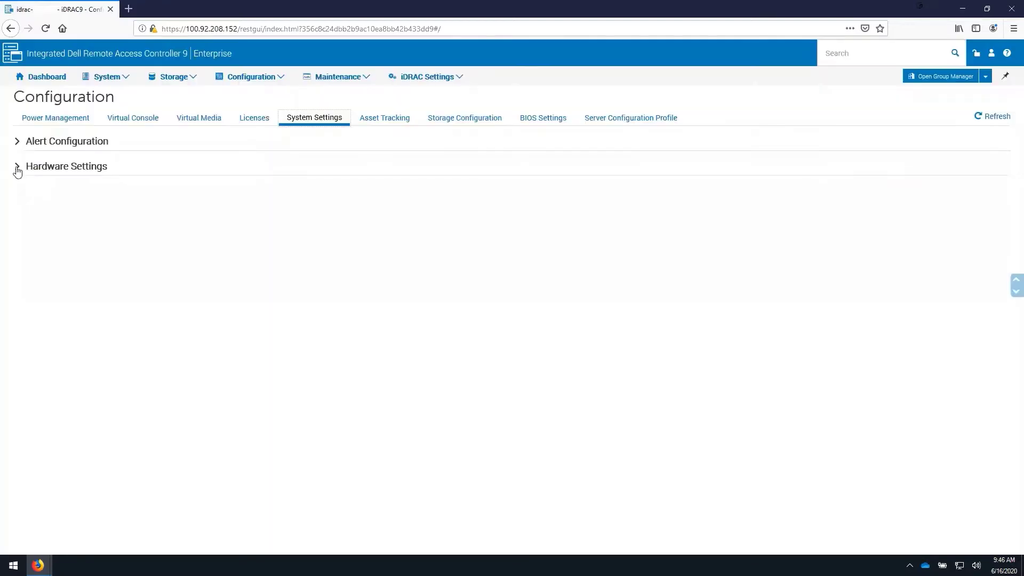
left_click(17, 167)
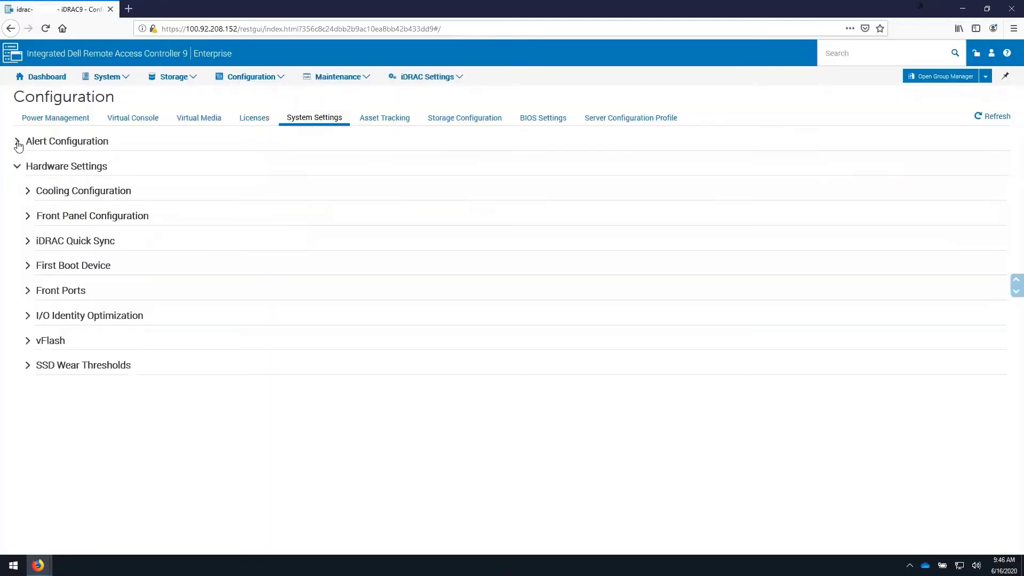
left_click(17, 143)
On Storage Configuration, expand Virtual Disk Configuration and review VD0's actions without choosing any
left_click(472, 119)
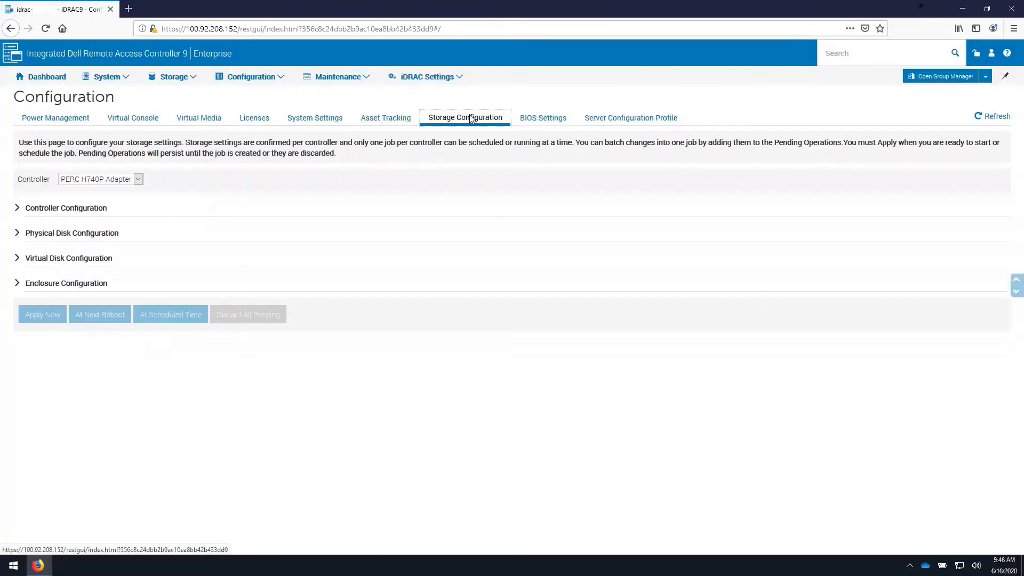
left_click(21, 213)
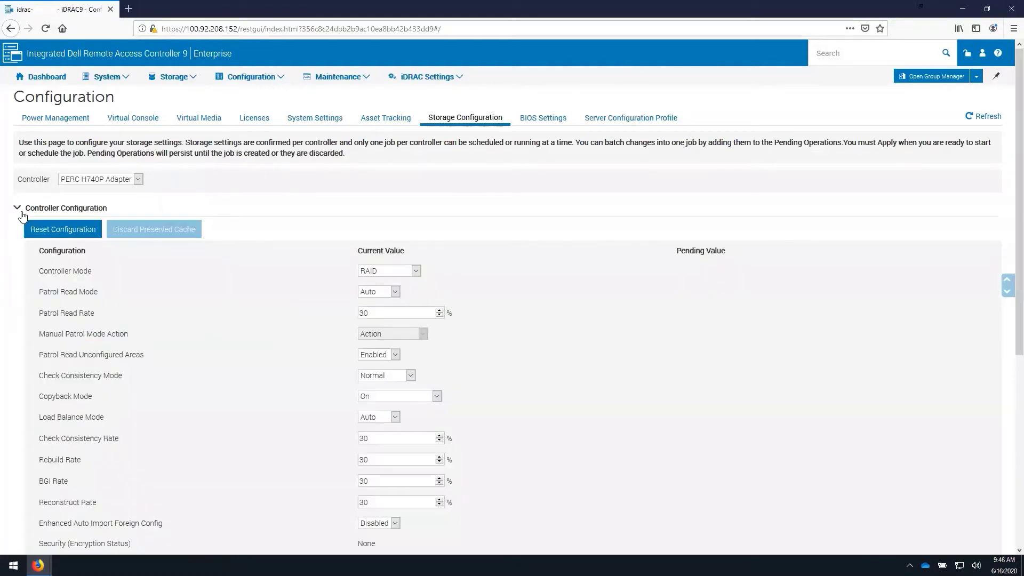
left_click(20, 216)
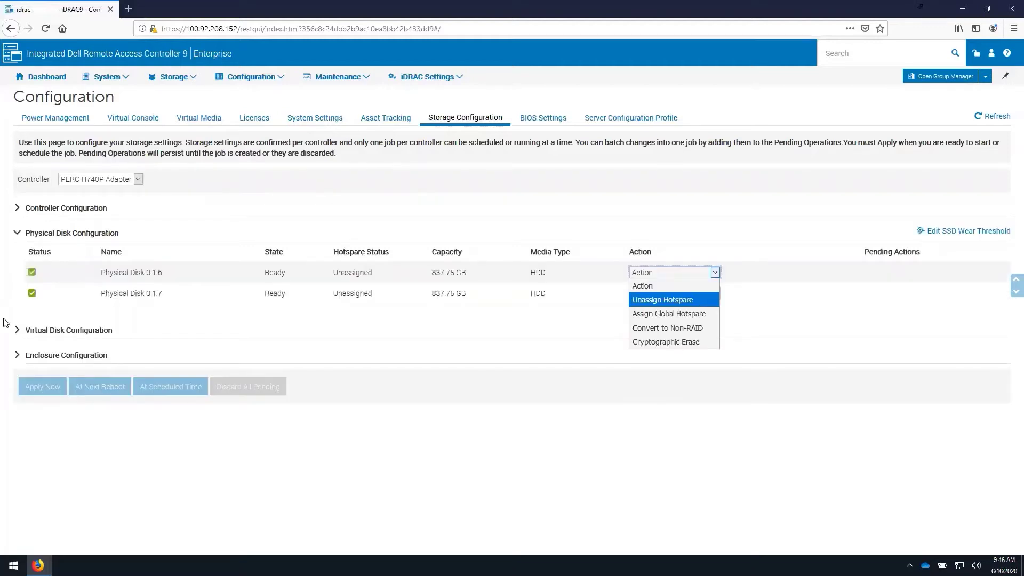
left_click(19, 331)
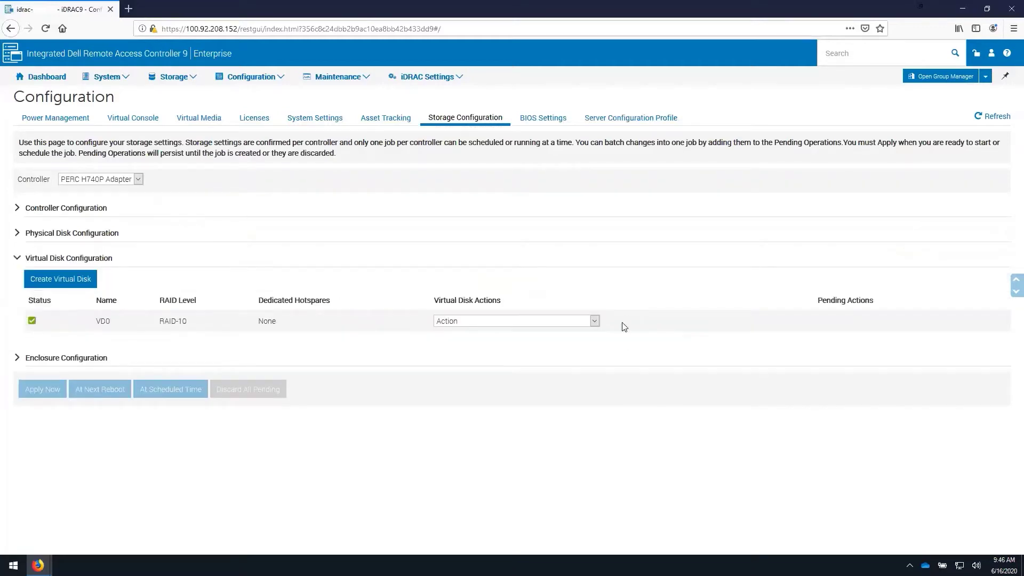
left_click(594, 320)
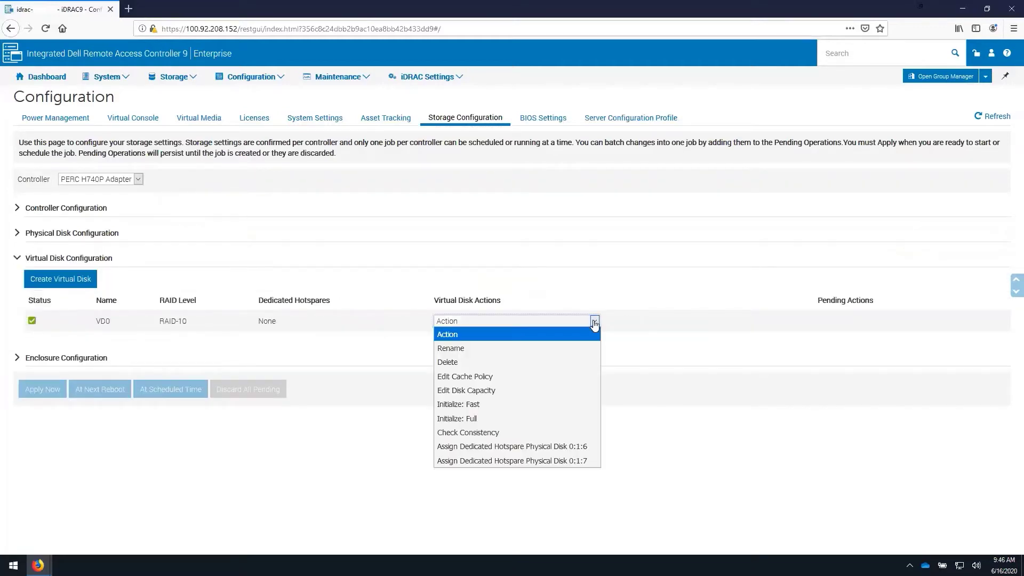
left_click(680, 290)
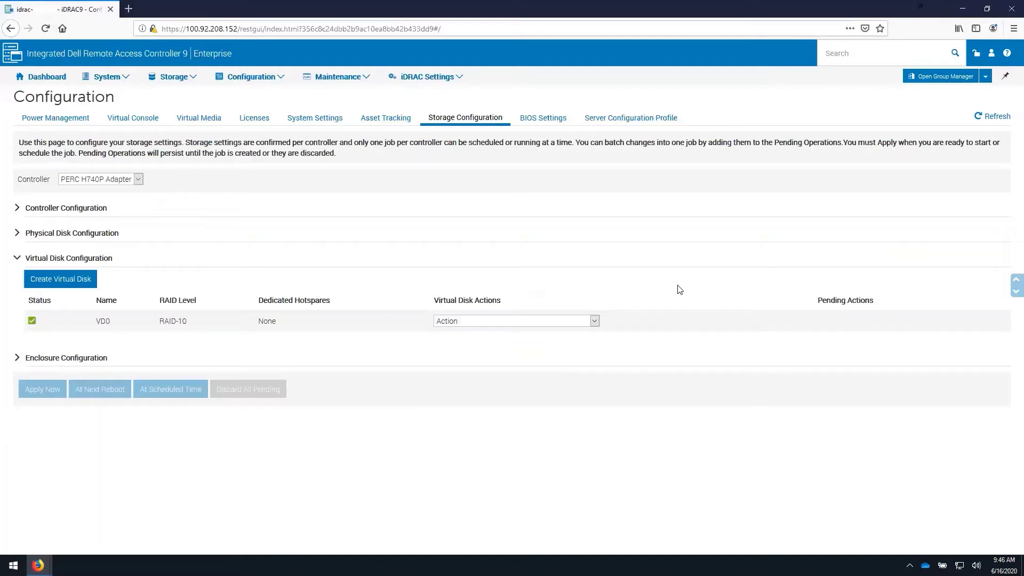
On the BIOS Settings page, expand System Information, Boot Settings and Miscellaneous Settings
left_click(544, 123)
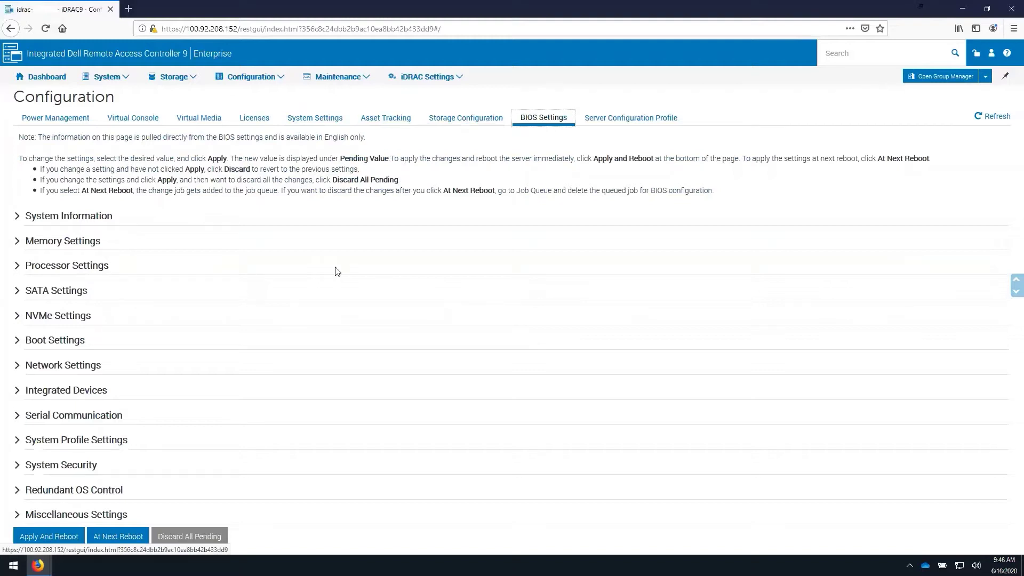
left_click(17, 216)
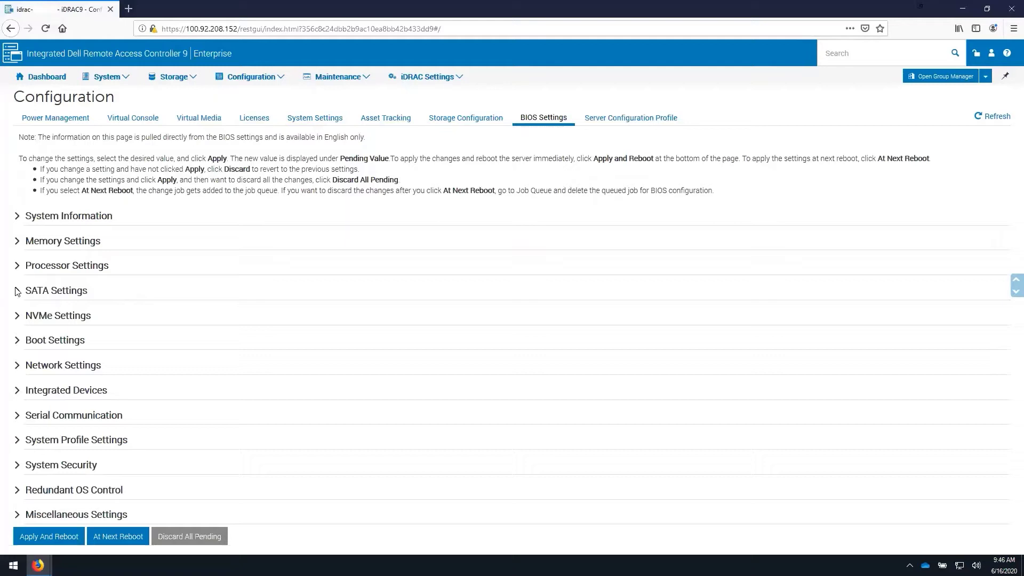
left_click(18, 342)
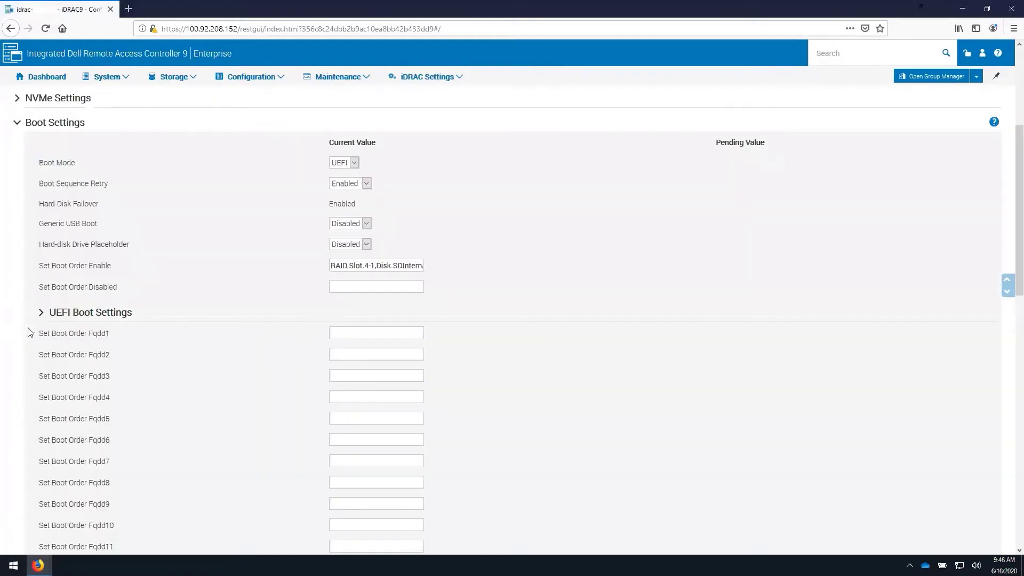
scroll(31, 333, "down", 10)
scroll(19, 332, "down", 2)
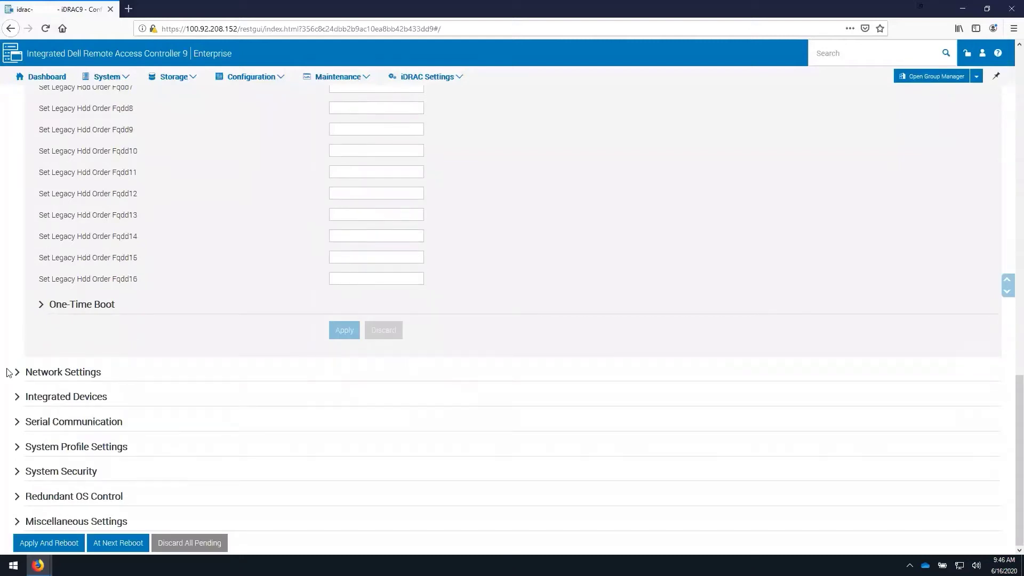
left_click(19, 521)
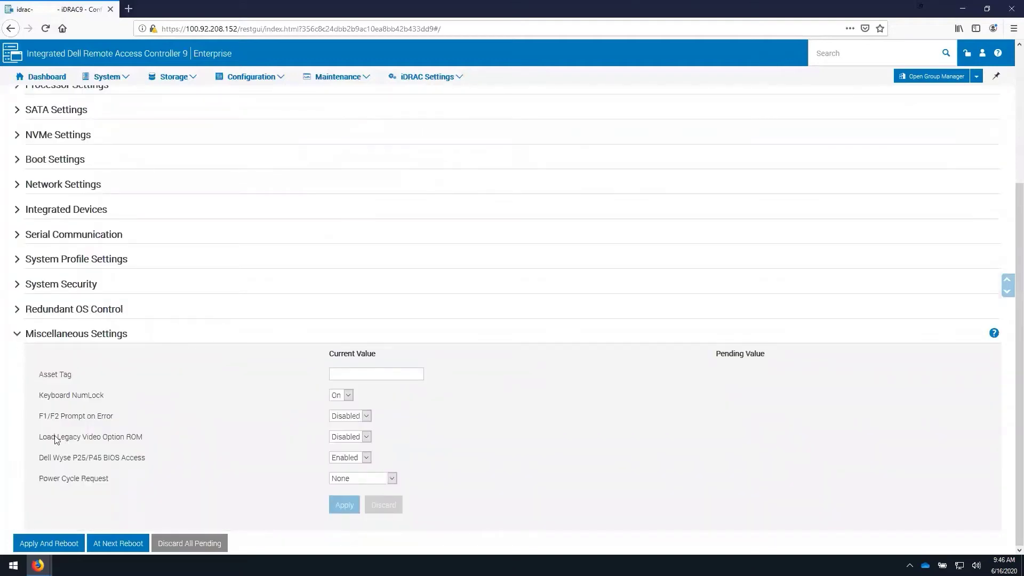
Set Power Cycle Request to Full Power Cycle without applying it
left_click(393, 478)
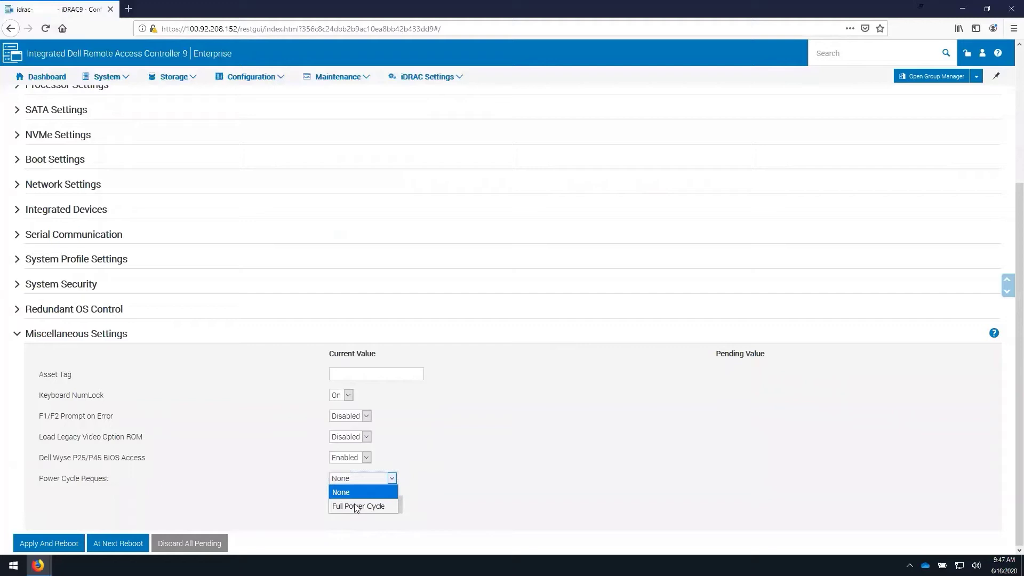
left_click(359, 506)
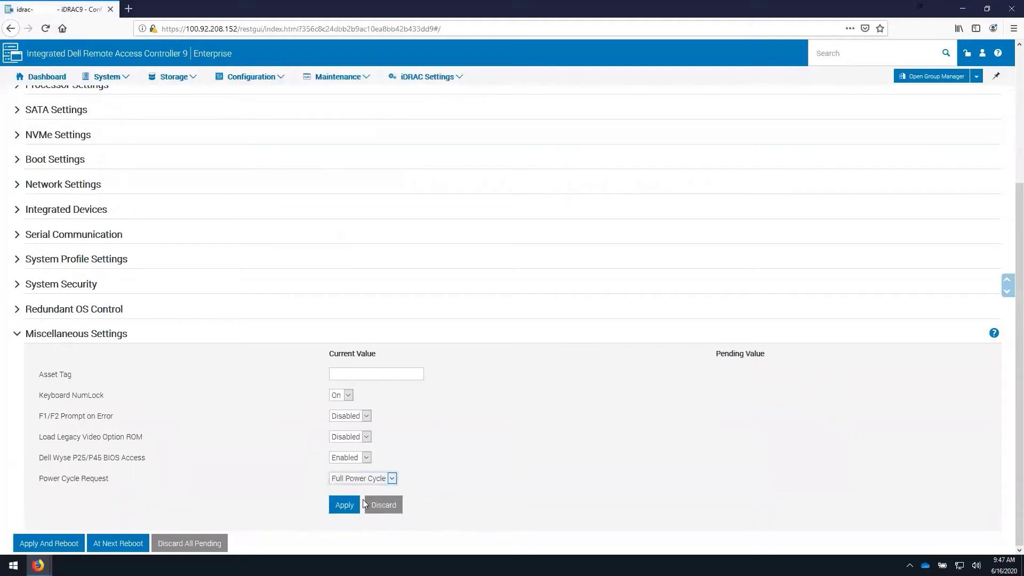
left_click(48, 479)
scroll(252, 486, "up", 3)
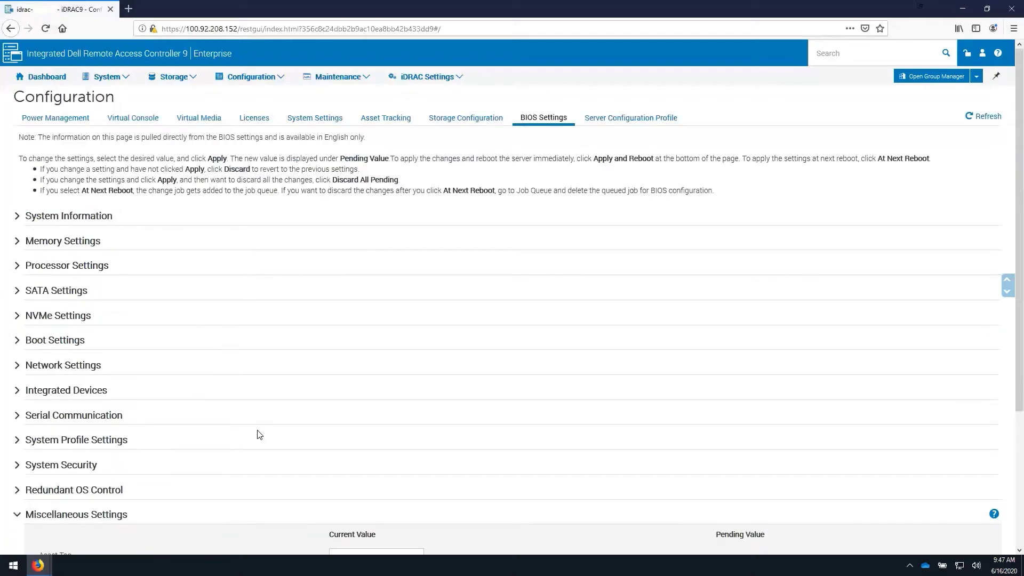
Open Server Configuration Profile, leaving the BIOS change unapplied, and expand the Export options
left_click(610, 122)
left_click(275, 169)
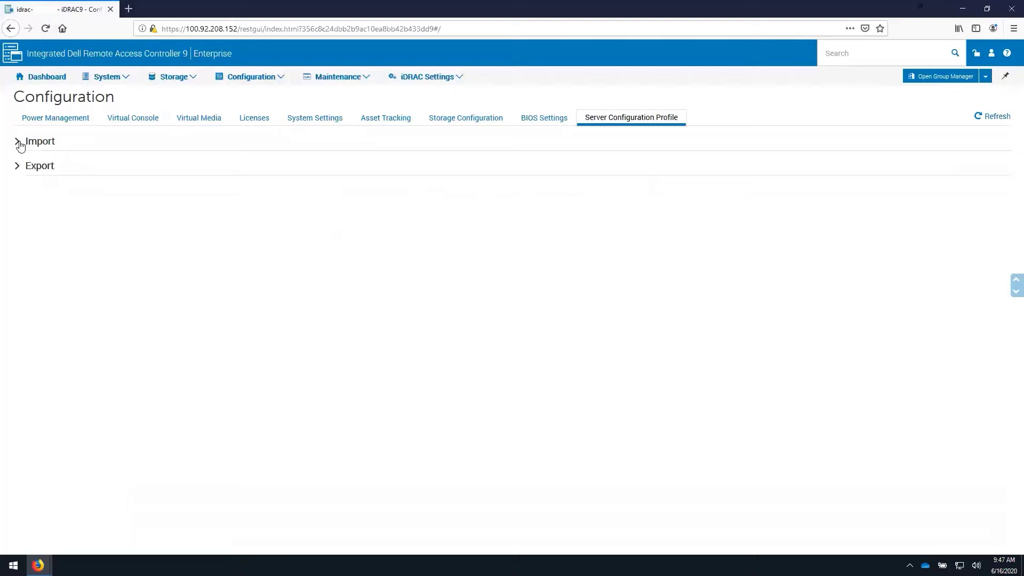
left_click(15, 337)
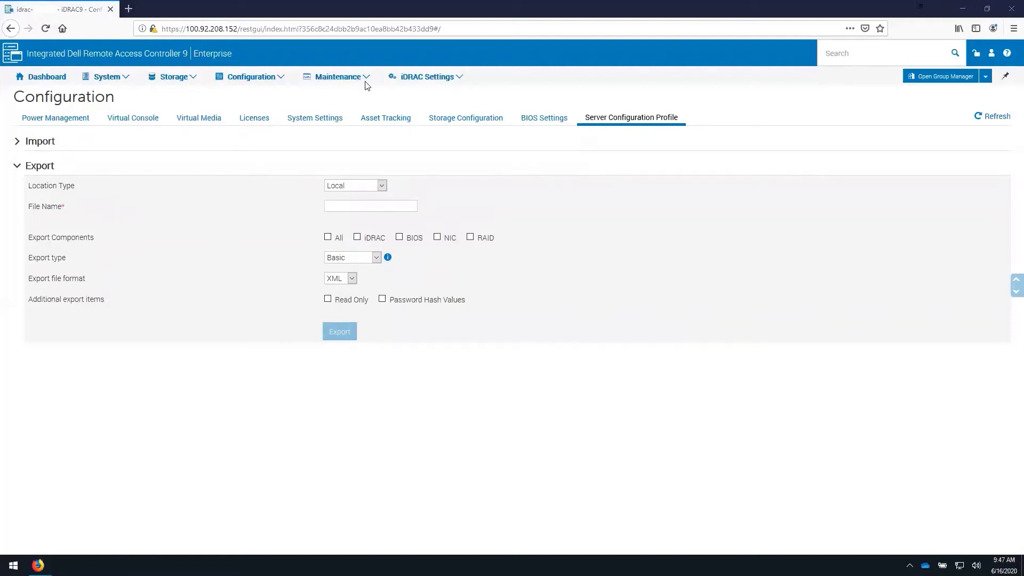
In Maintenance, view the Job Queue and set the System Update location type to HTTPS
left_click(341, 78)
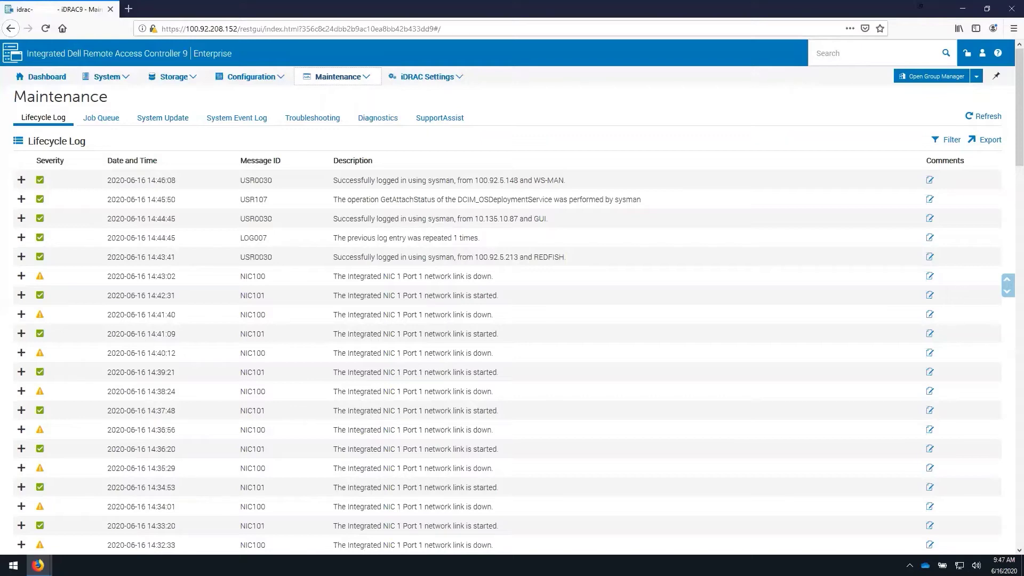
left_click(111, 118)
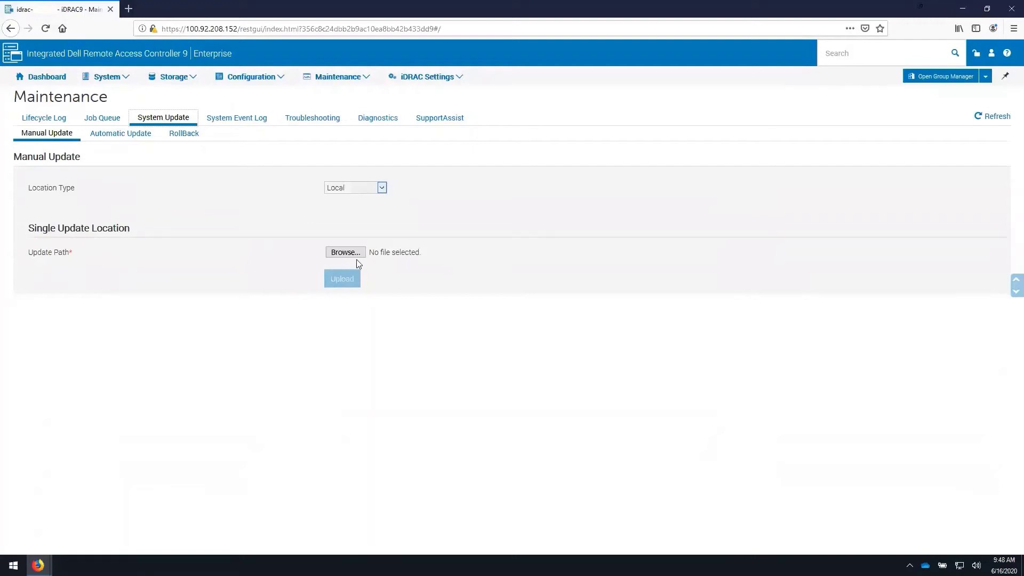
left_click(383, 189)
left_click(354, 271)
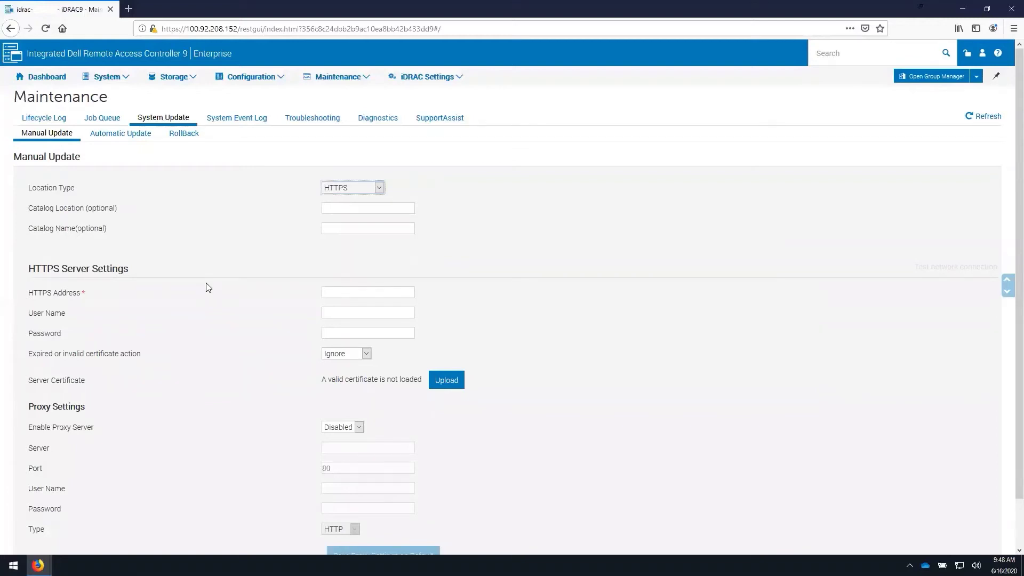
Visit the RollBack page, dismiss the unapplied-changes prompt, and go to Diagnostics
left_click(192, 137)
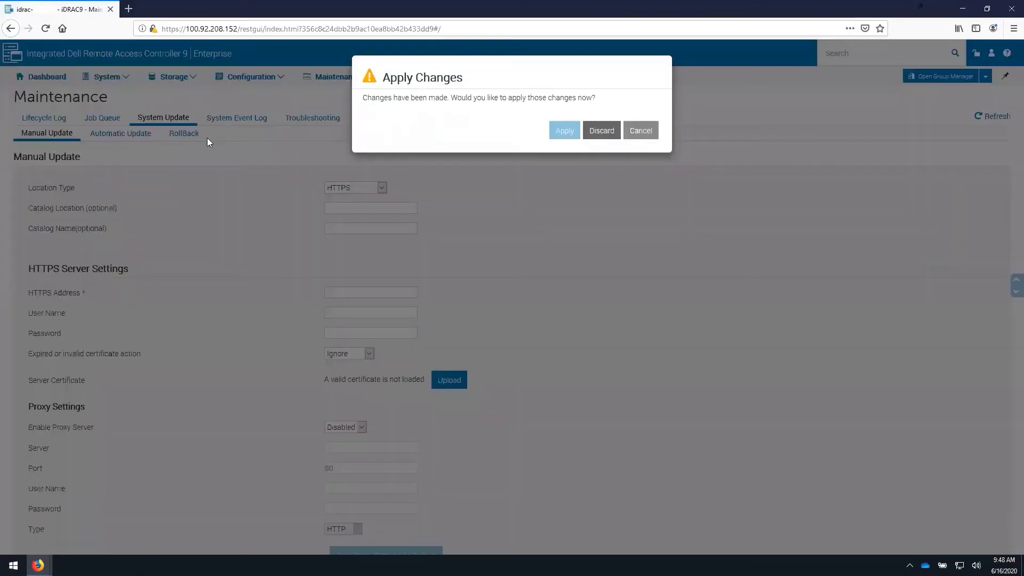
key("Return")
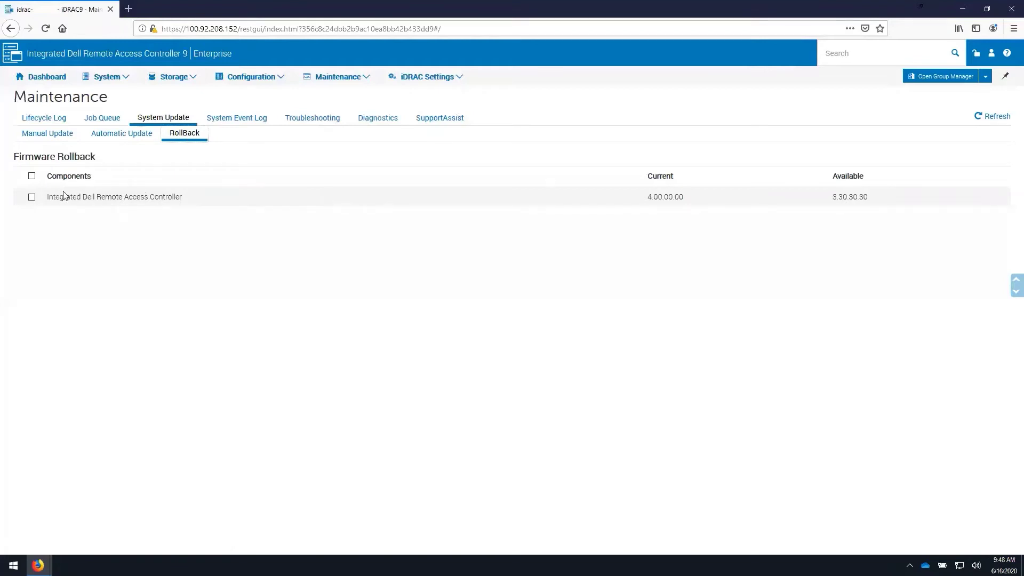
left_click(378, 118)
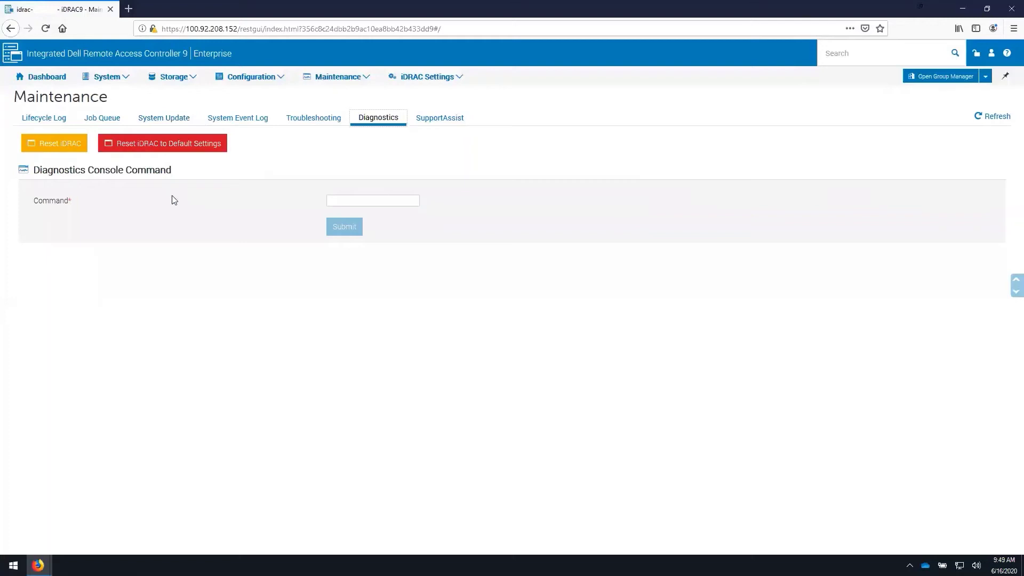
Run ping 8.8.8.8 in the Diagnostics Console and review its 0% packet loss statistics
left_click(358, 201)
type("ping")
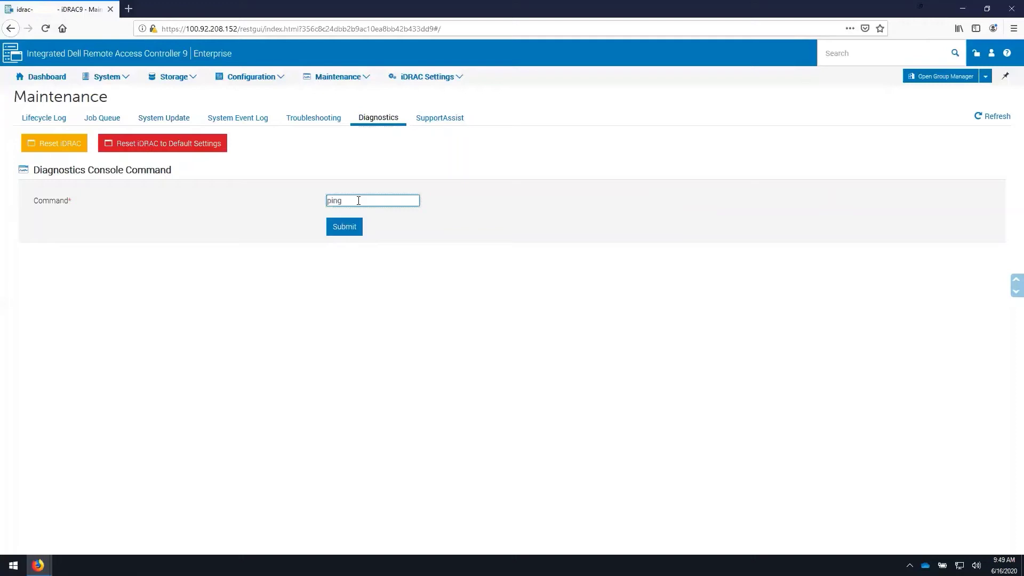
type(" 8.8.8.8")
key("Return")
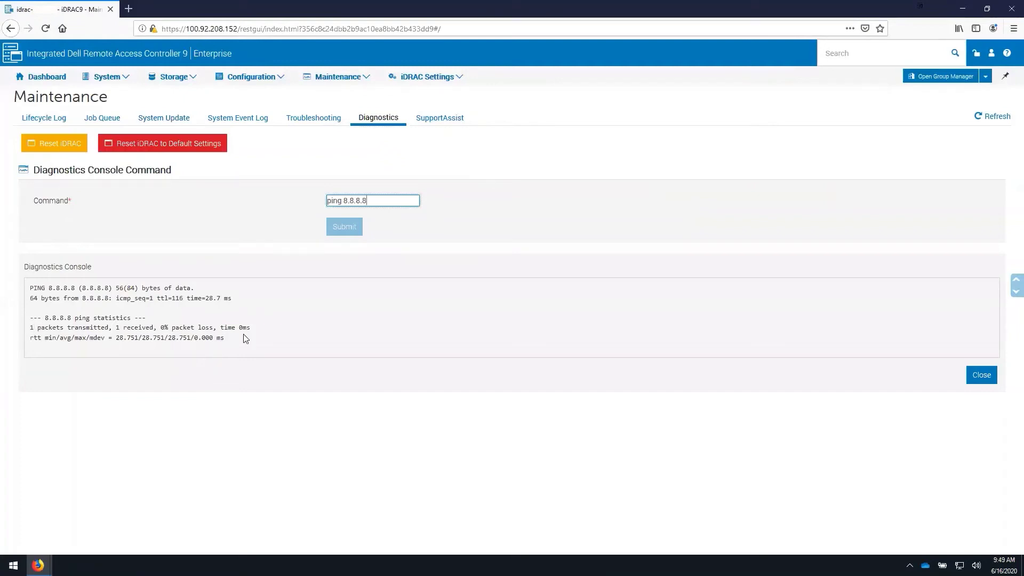
left_click_drag(30, 327, 256, 343)
left_click(268, 323)
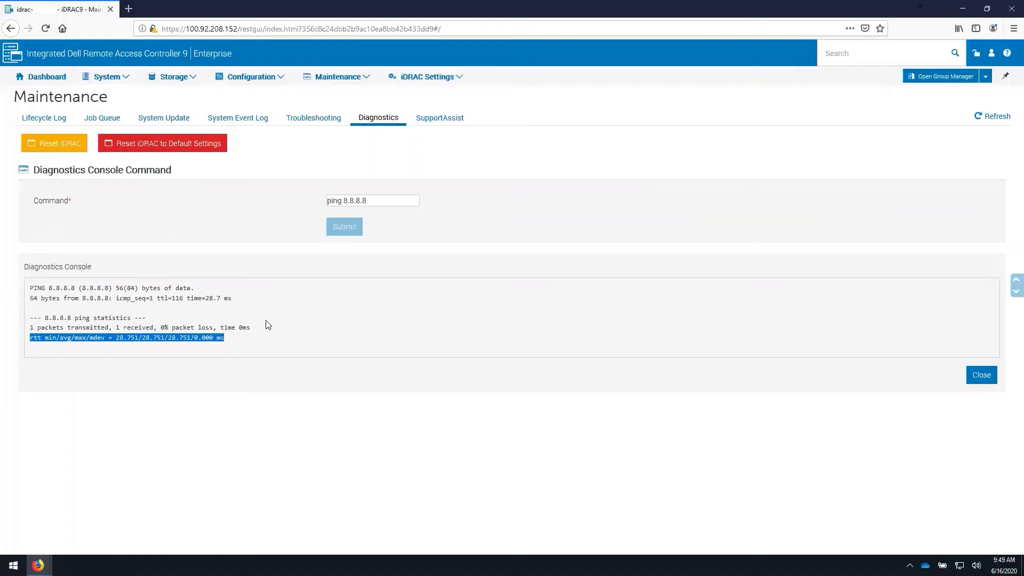
Start a SupportAssist collection including Debug Logs but excluding OS and Application Data
left_click(441, 119)
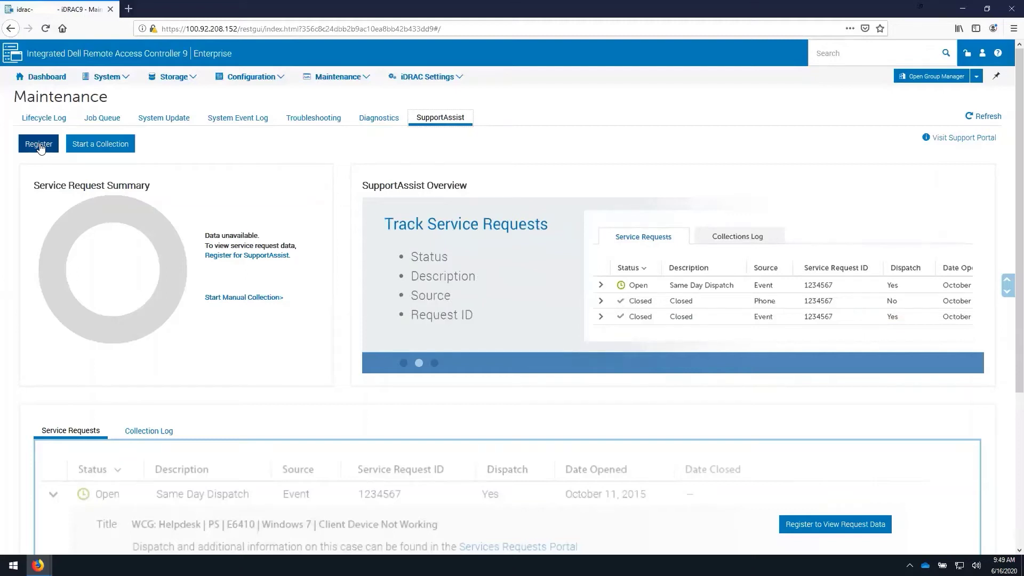
left_click(109, 145)
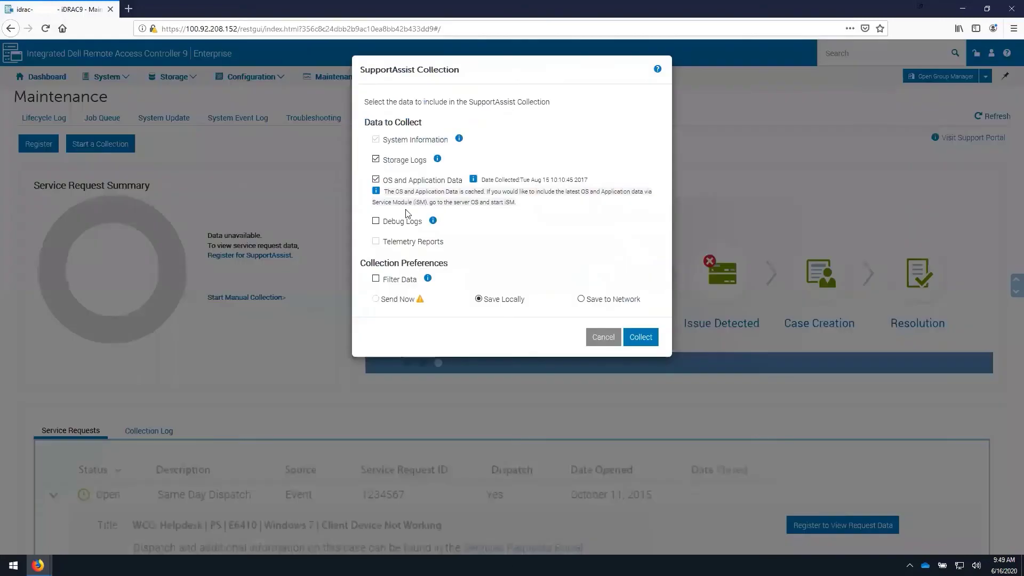
left_click(376, 180)
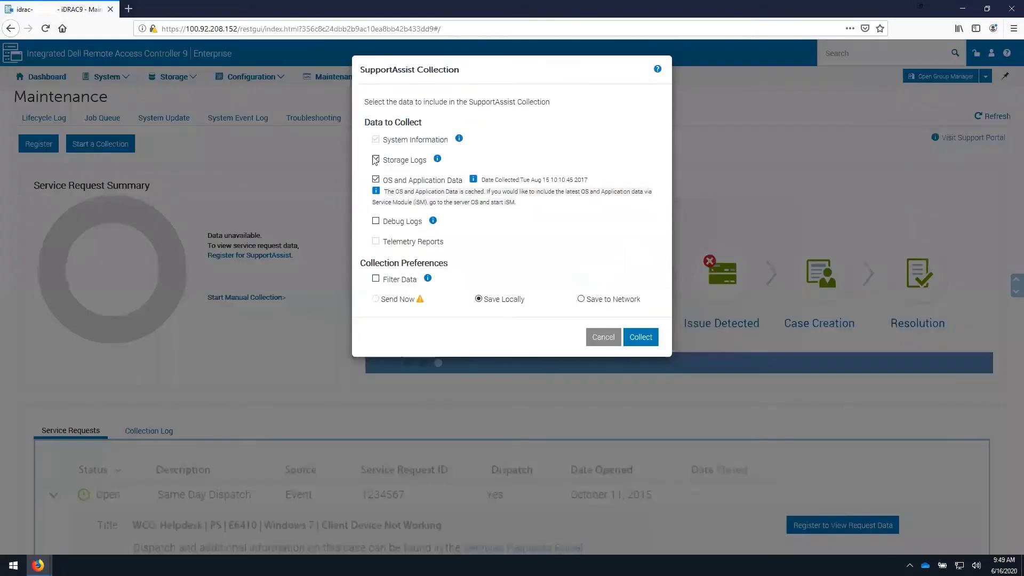
left_click(380, 223)
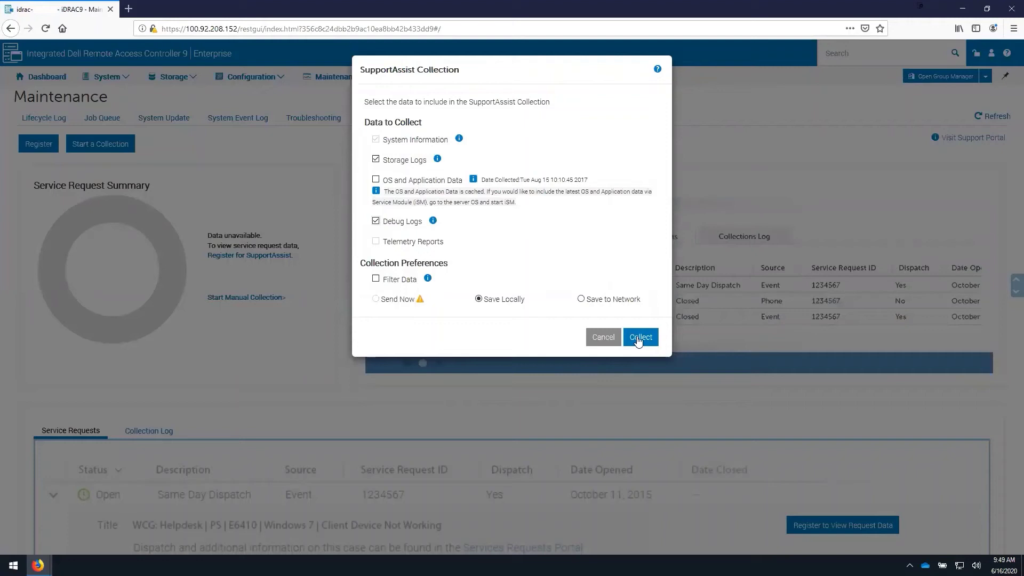
left_click(640, 341)
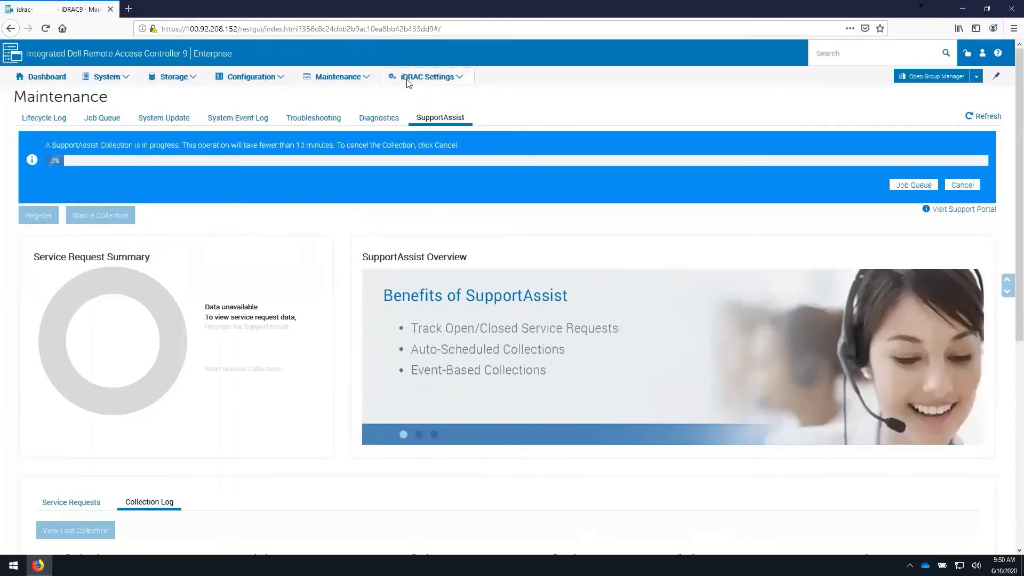
Open the iDRAC Settings Overview and highlight the Active NIC Interface label
left_click(408, 80)
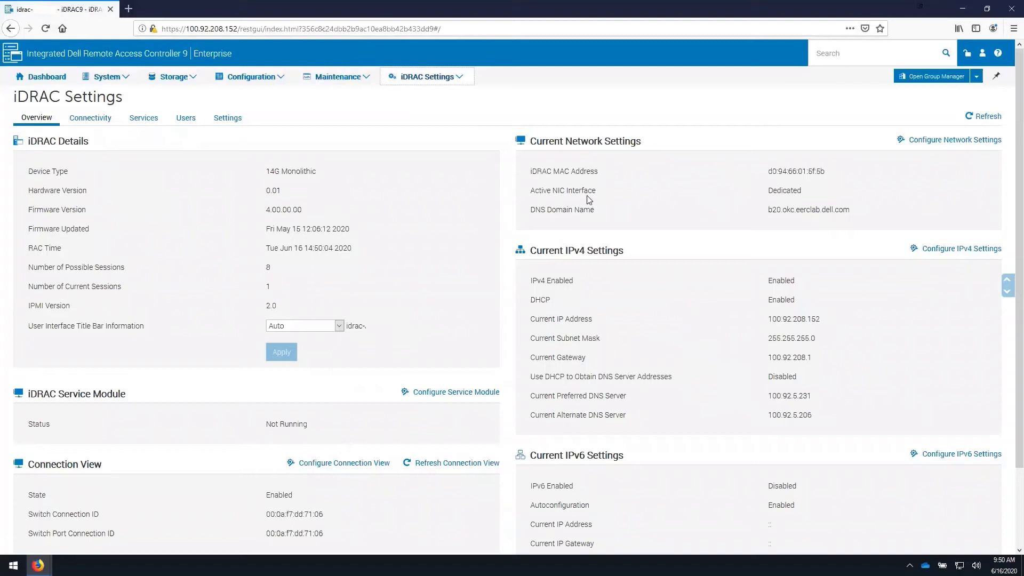
left_click_drag(539, 190, 596, 190)
left_click(592, 337)
Highlight the iDRAC Service Module status row, then return to the top of the page
scroll(43, 316, "down", 2)
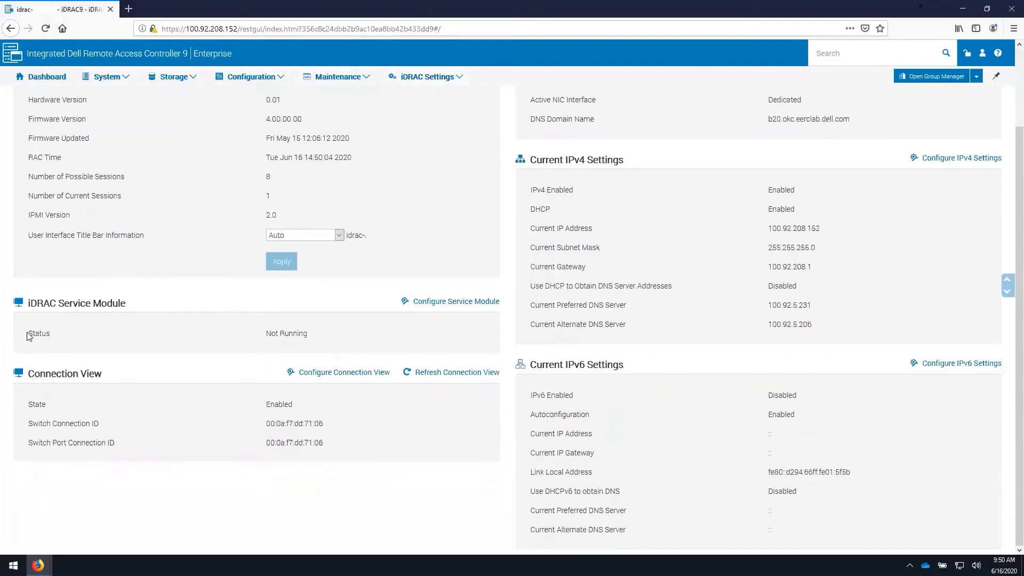
triple_click(381, 337)
scroll(382, 301, "up", 1)
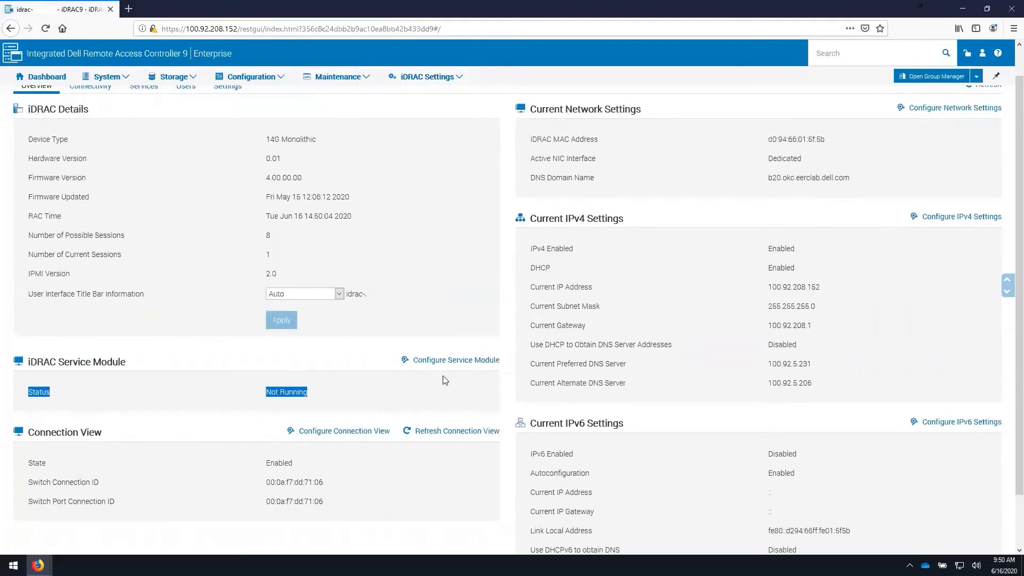
scroll(921, 247, "up", 1)
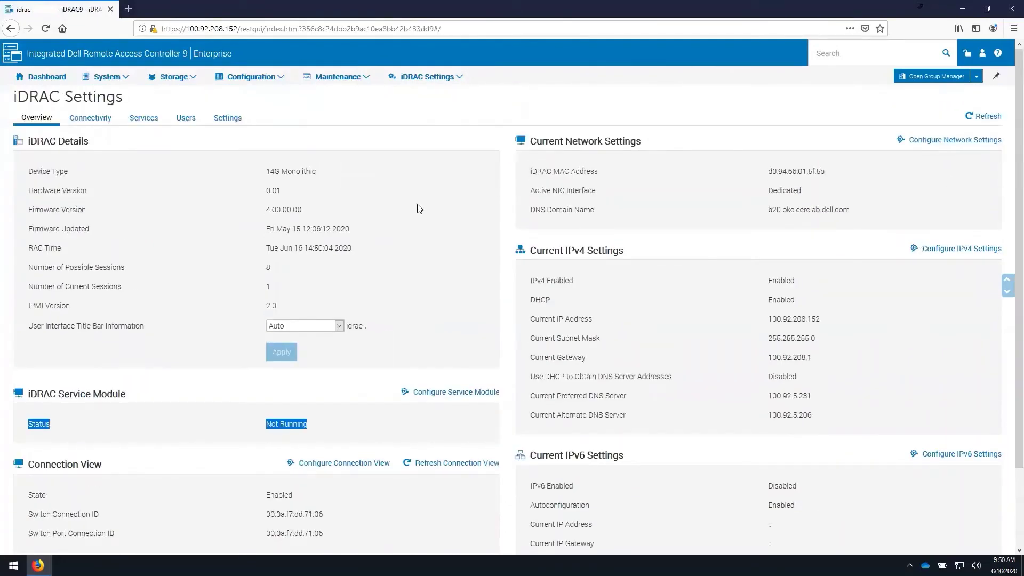
On the Connectivity tab, expand Network, Common Settings, IPv4 Settings and IPMI Settings
left_click(91, 120)
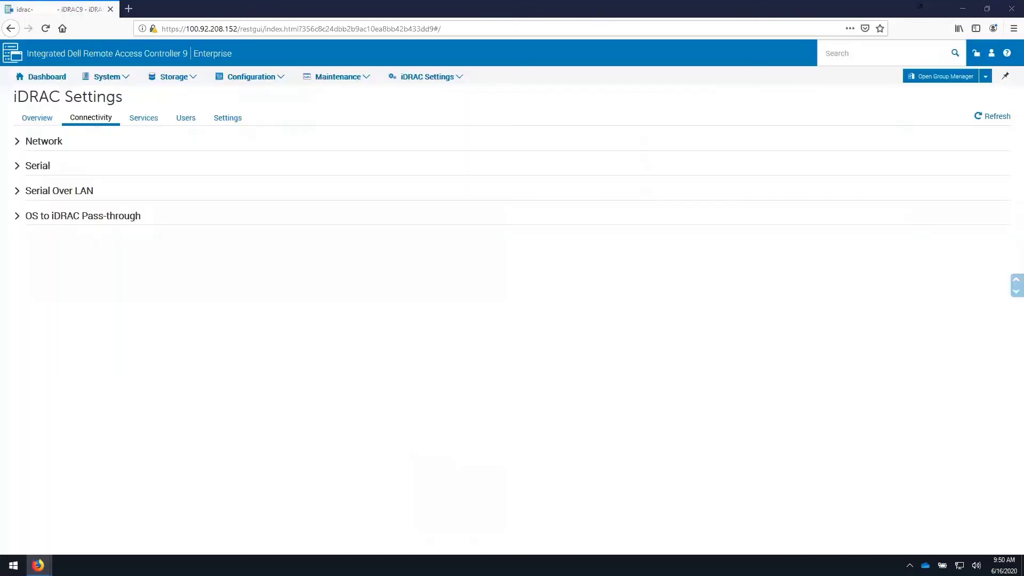
left_click(17, 141)
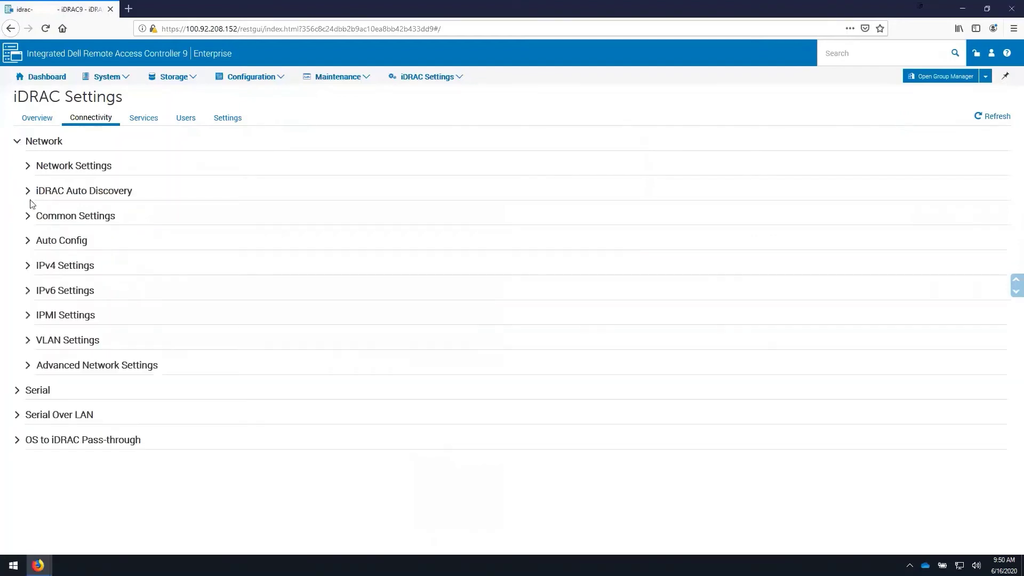
left_click(28, 216)
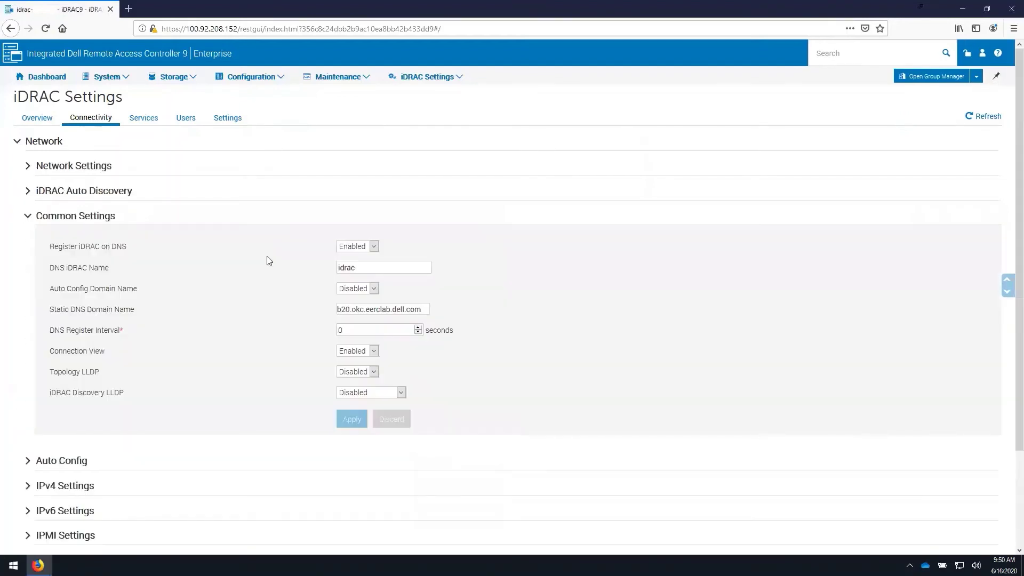
scroll(28, 379, "down", 3)
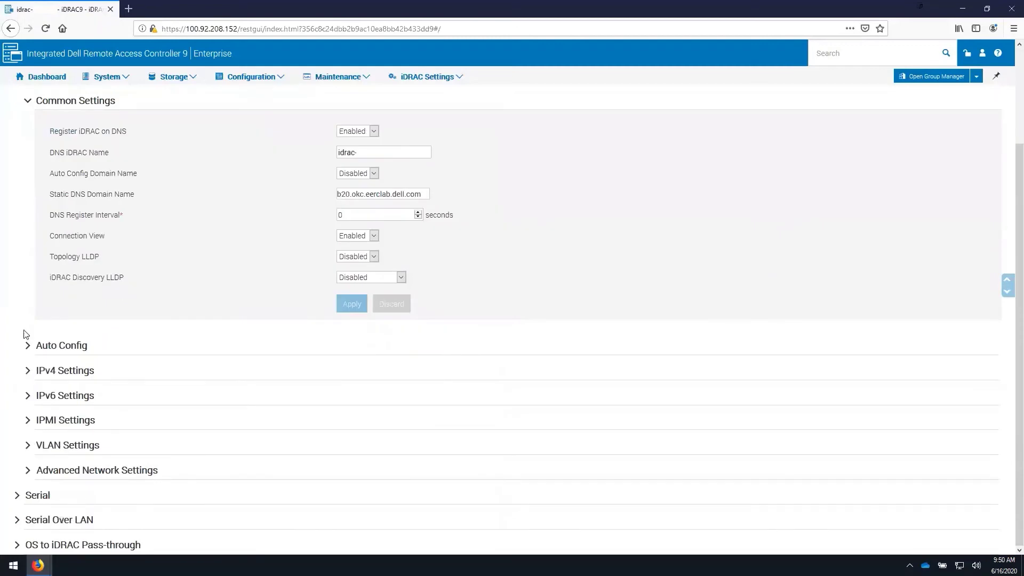
left_click(27, 370)
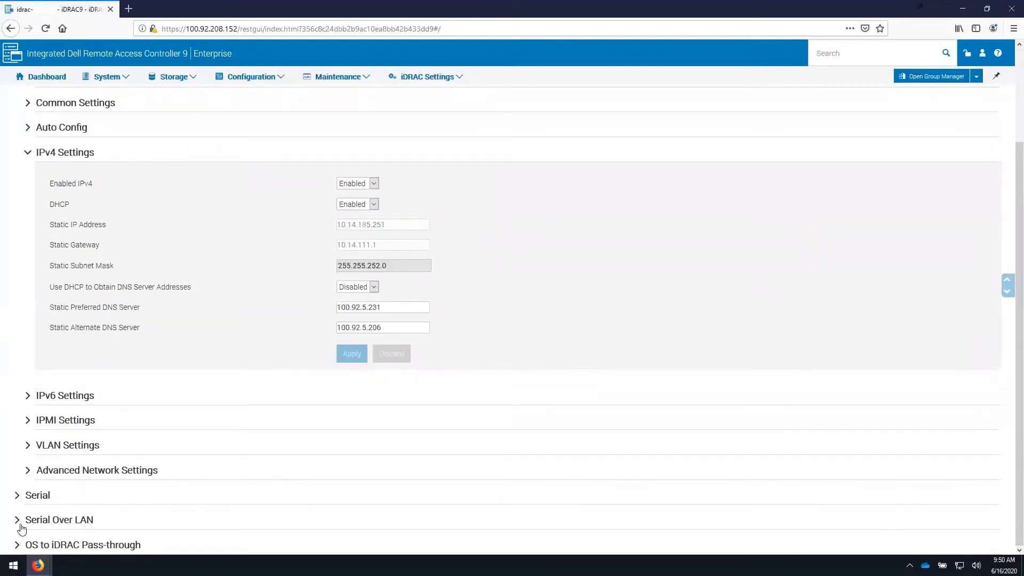
left_click(28, 423)
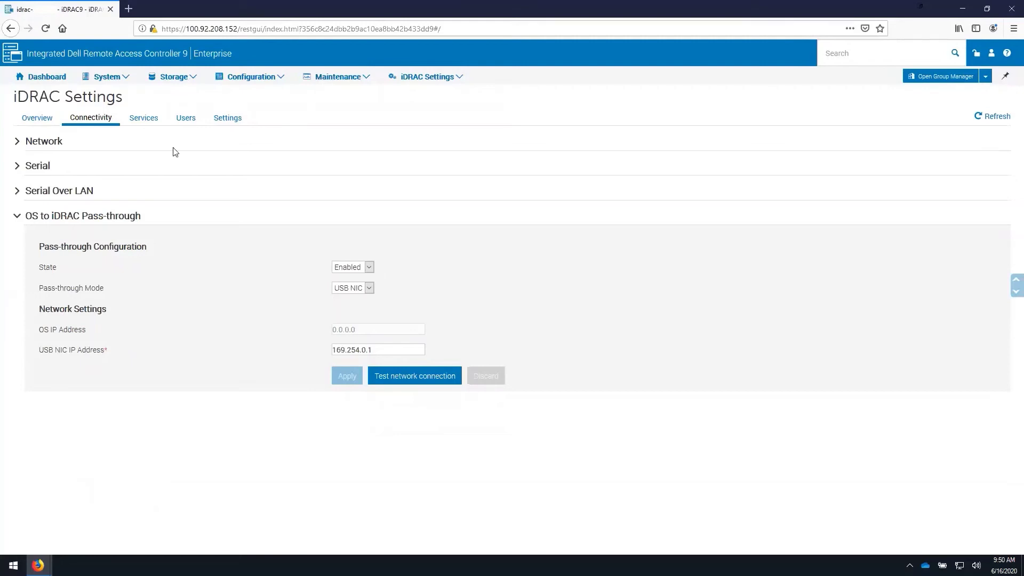
Open the Services tab and look at the SSH and Remote RACADM settings
left_click(151, 119)
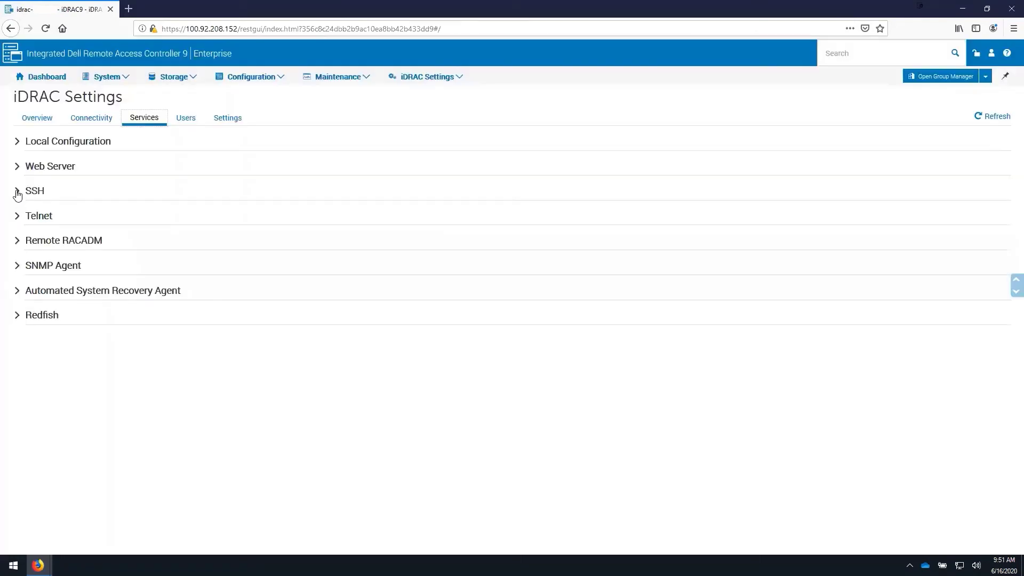
left_click(17, 193)
left_click(17, 241)
Show the Web Server SSL Certificate, valid until Feb 10 2030, and its CSR form
left_click(17, 168)
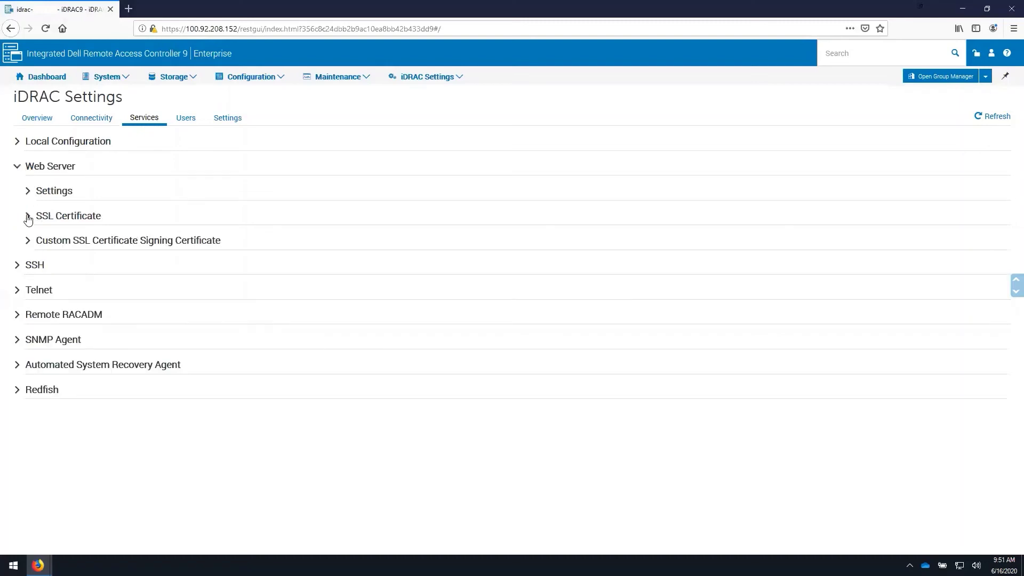
left_click(28, 217)
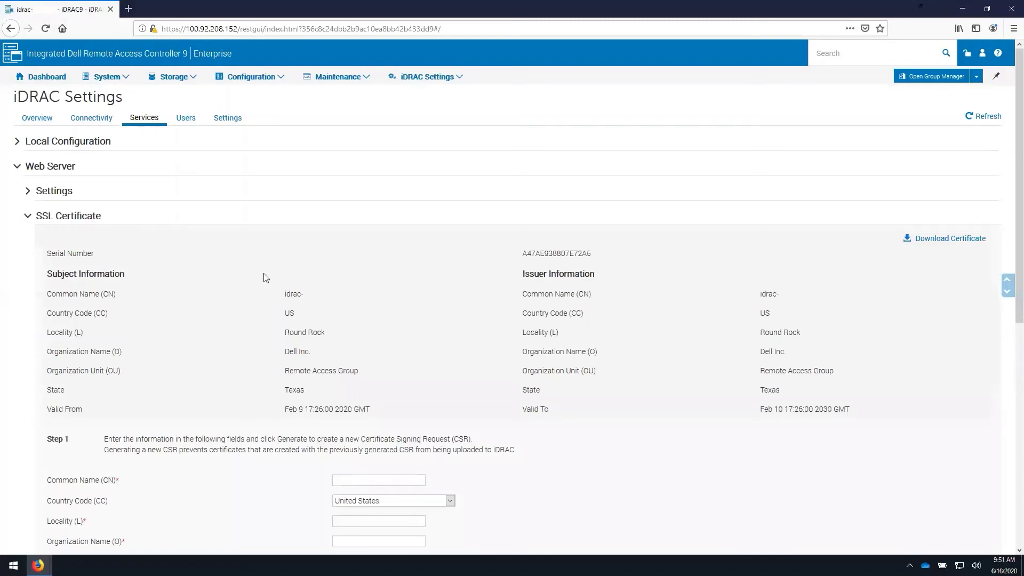
scroll(263, 275, "down", 5)
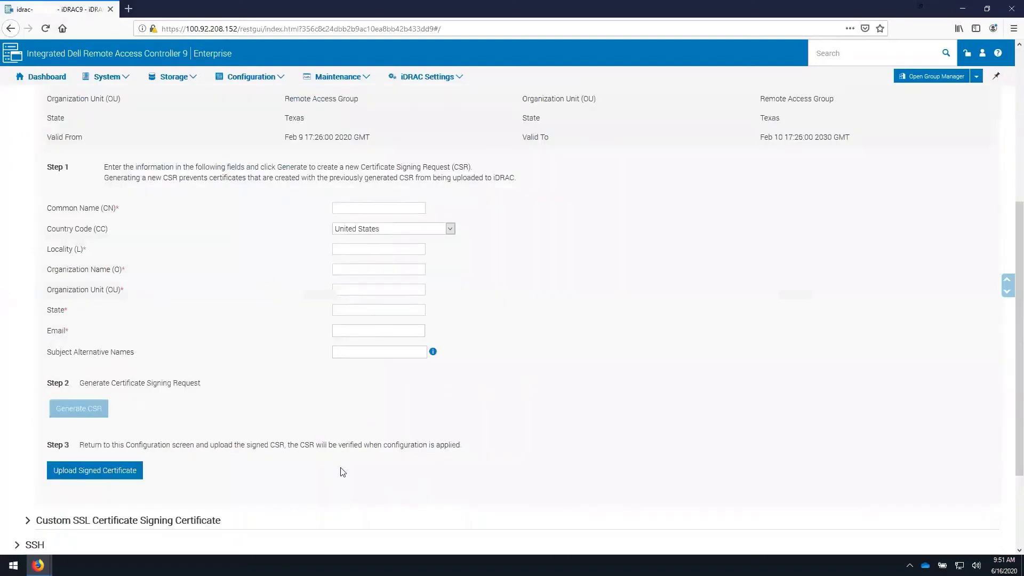
scroll(329, 448, "up", 5)
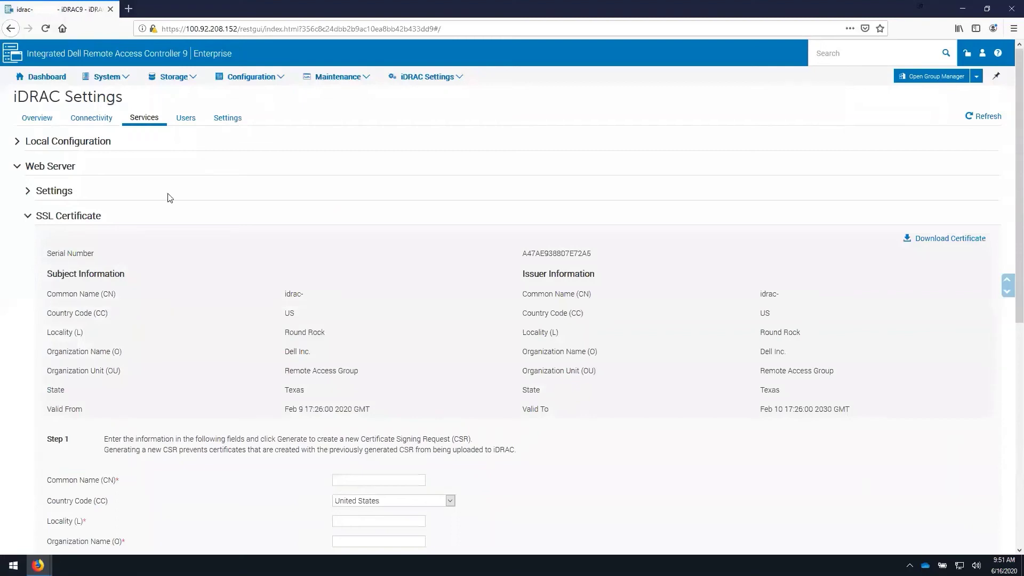
On the Users tab, glance at Local Users, then expand Directory Services
left_click(185, 122)
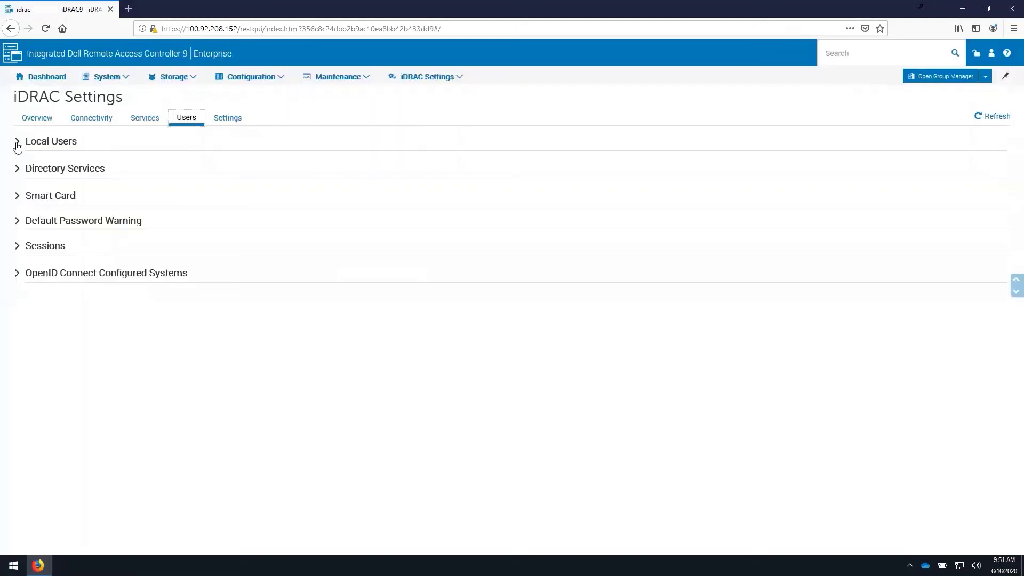
left_click(17, 143)
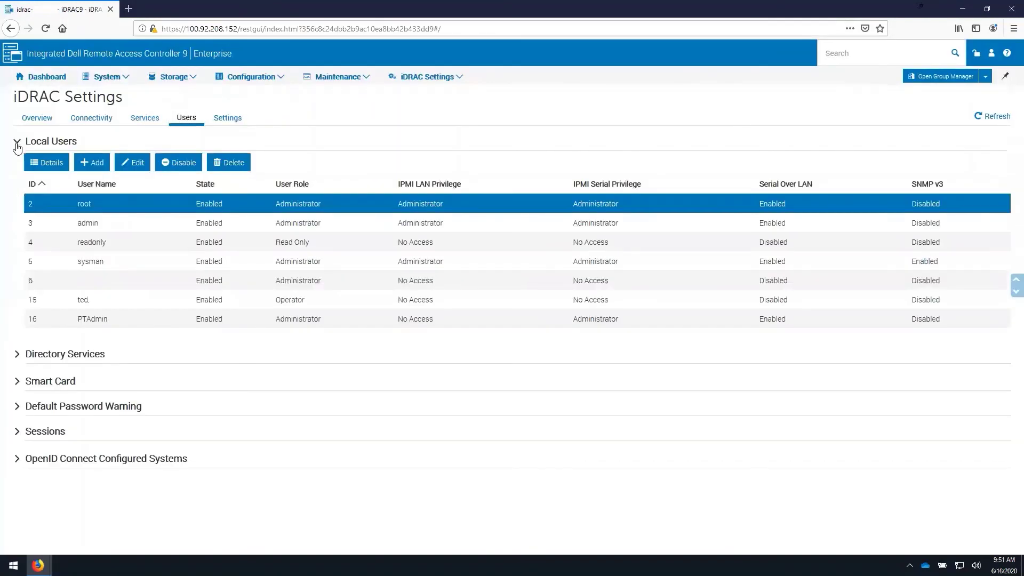
left_click(17, 143)
left_click(17, 169)
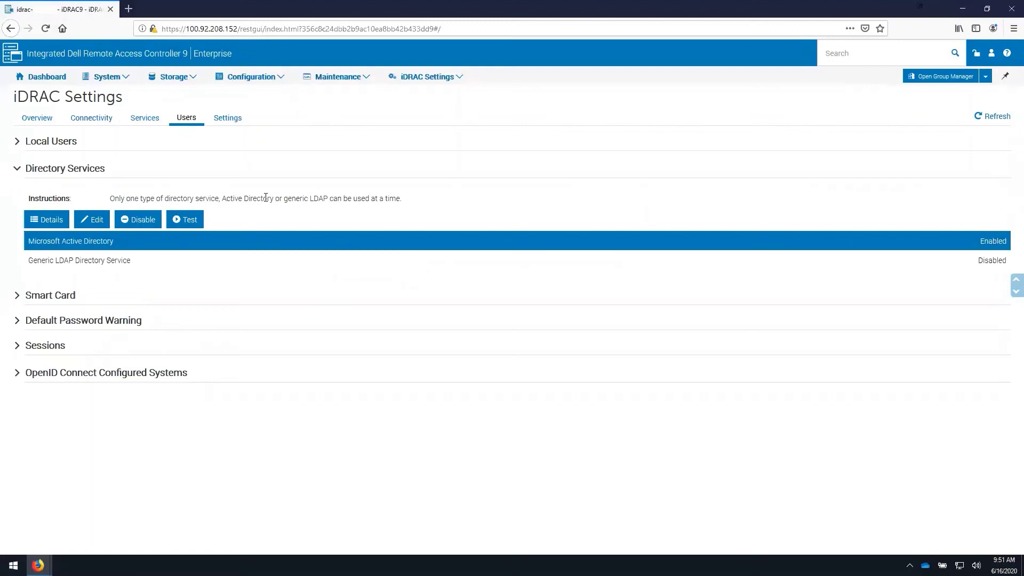
Expand iDRAC Service Module Setup and highlight installed version 3.0.1 and available installer 3.5.0
left_click(228, 118)
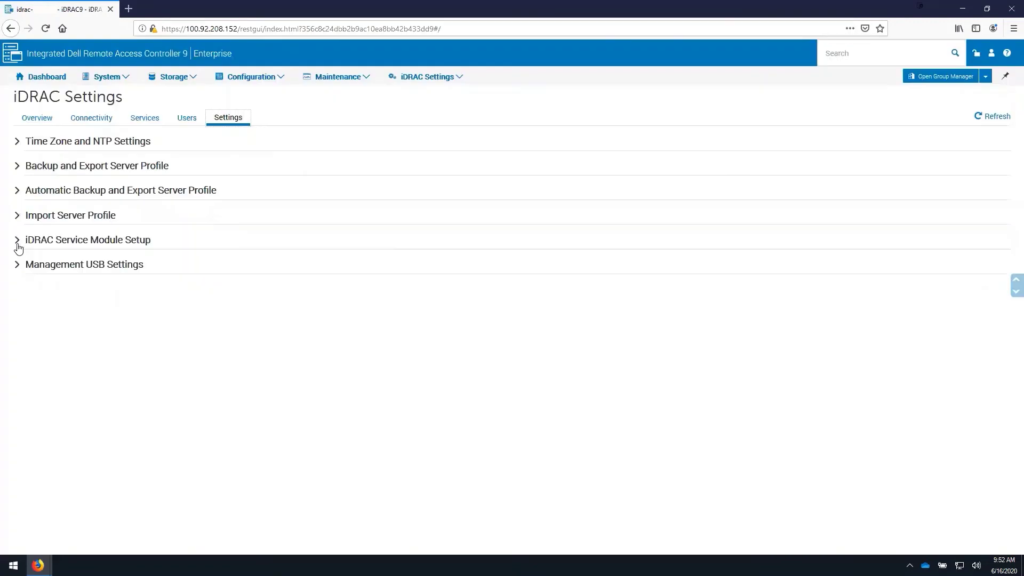
left_click(17, 244)
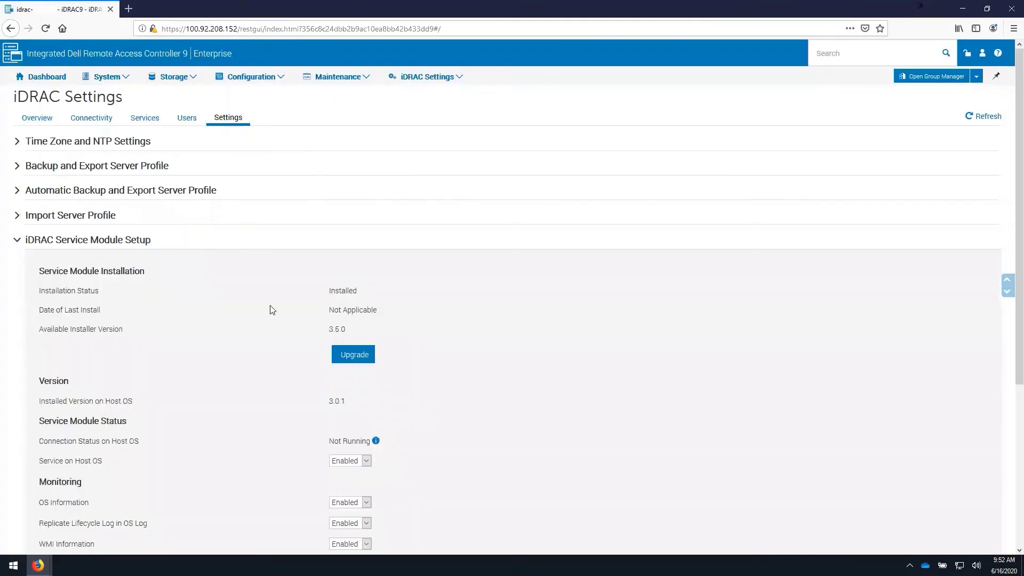
left_click_drag(48, 291, 361, 304)
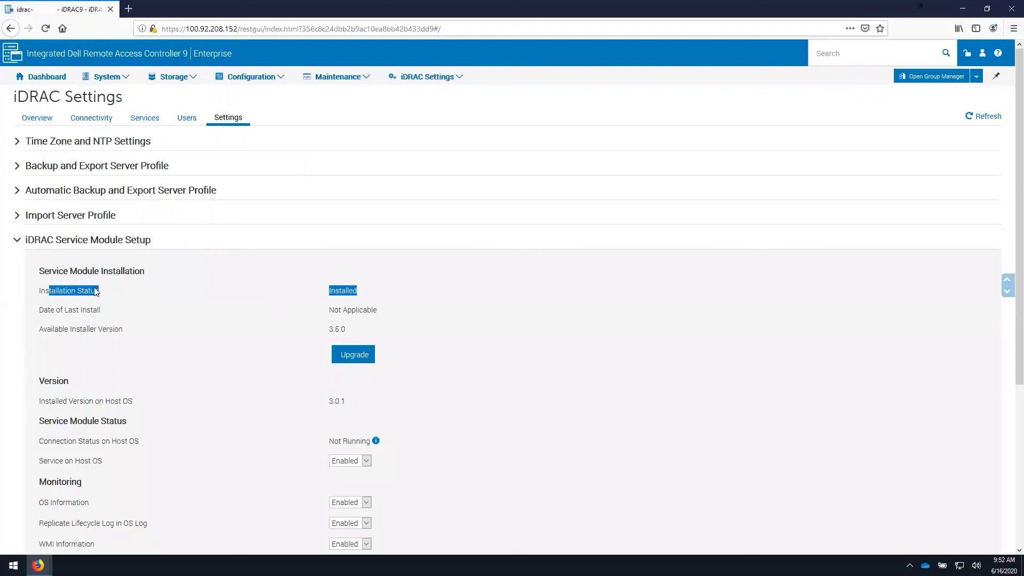
left_click_drag(43, 330, 363, 334)
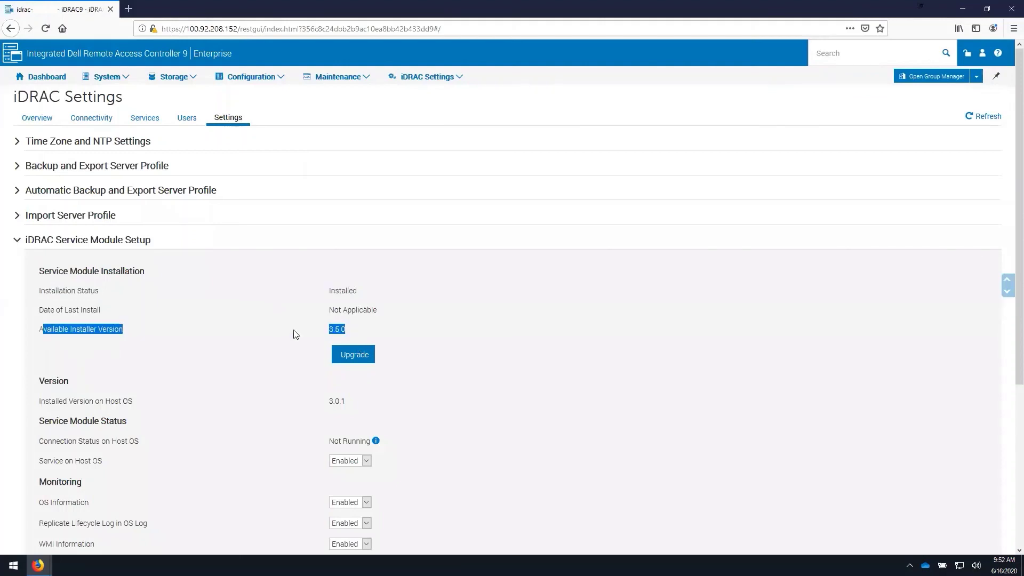
left_click(238, 321)
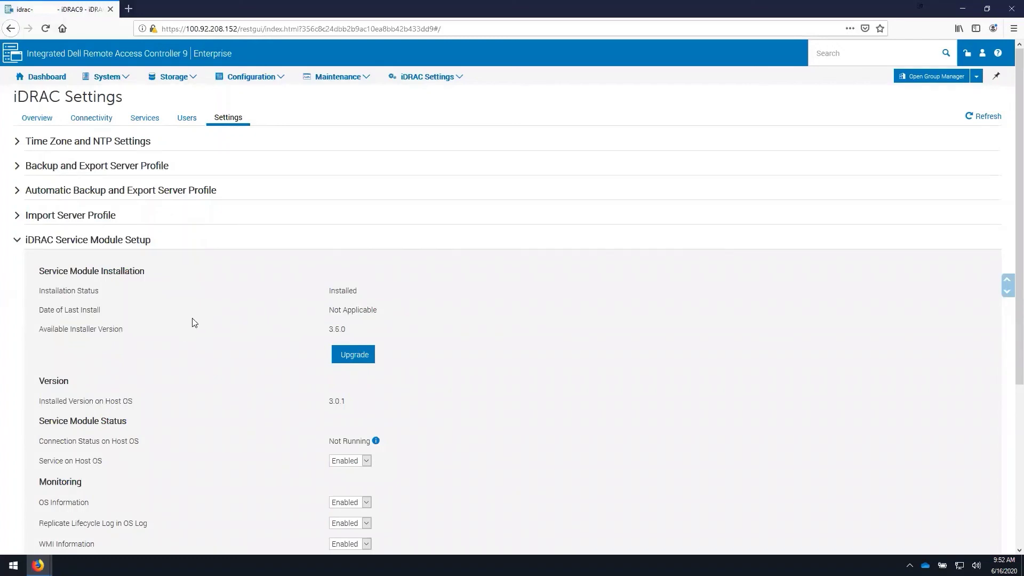
Scroll through the Service Module Monitoring options
scroll(194, 315, "down", 3)
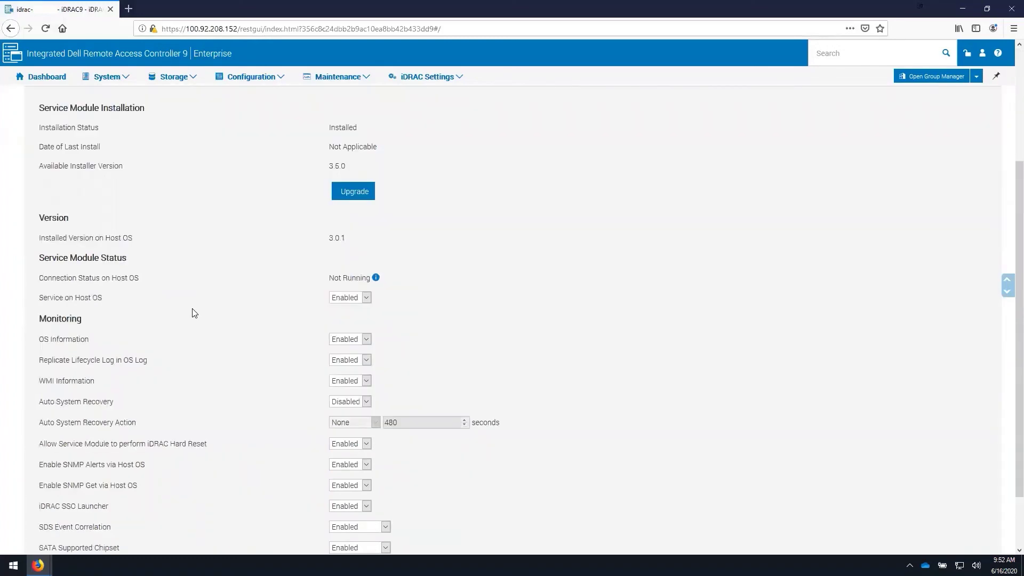
scroll(194, 315, "down", 1)
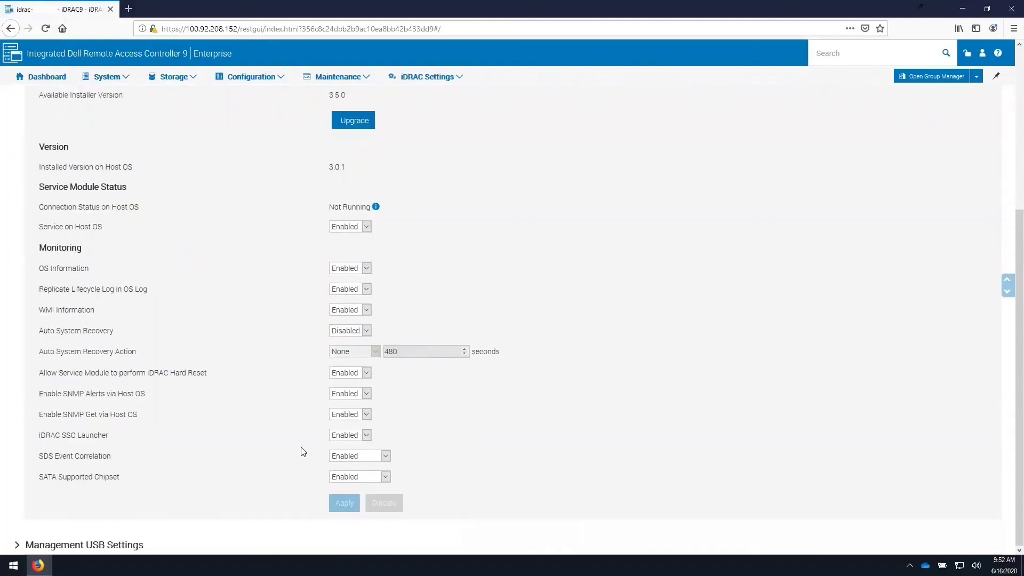
scroll(306, 421, "up", 4)
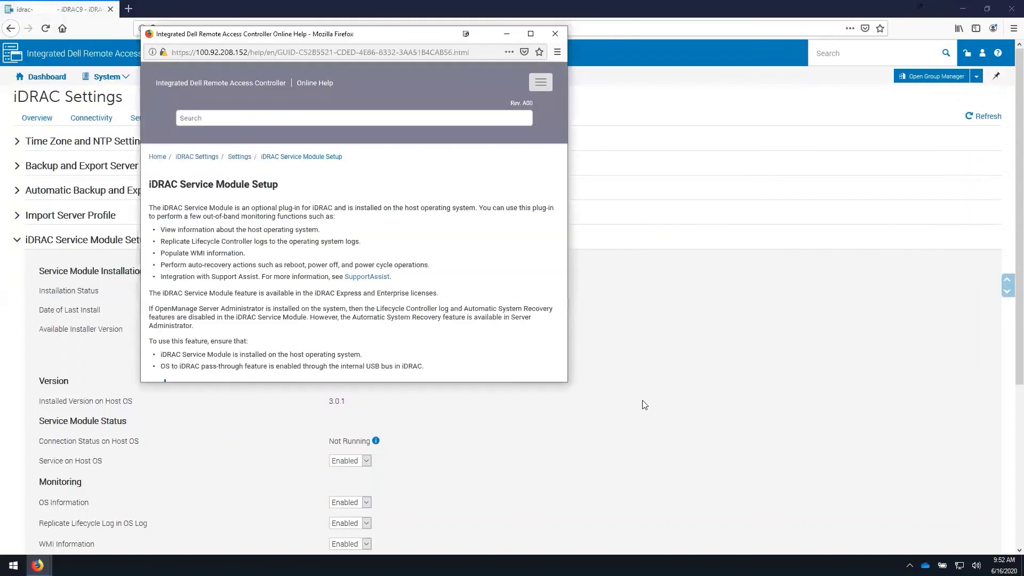
left_click(135, 316)
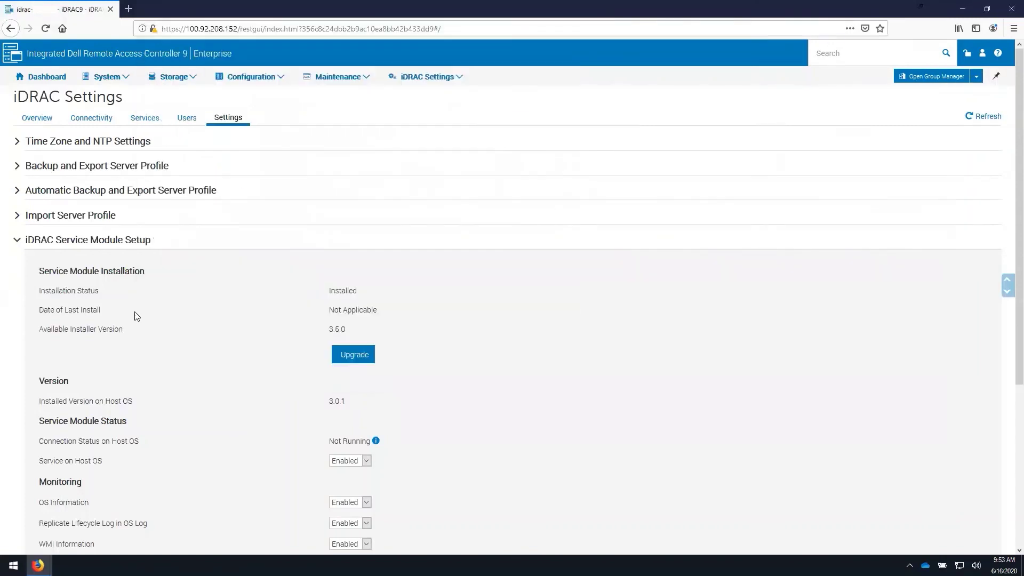